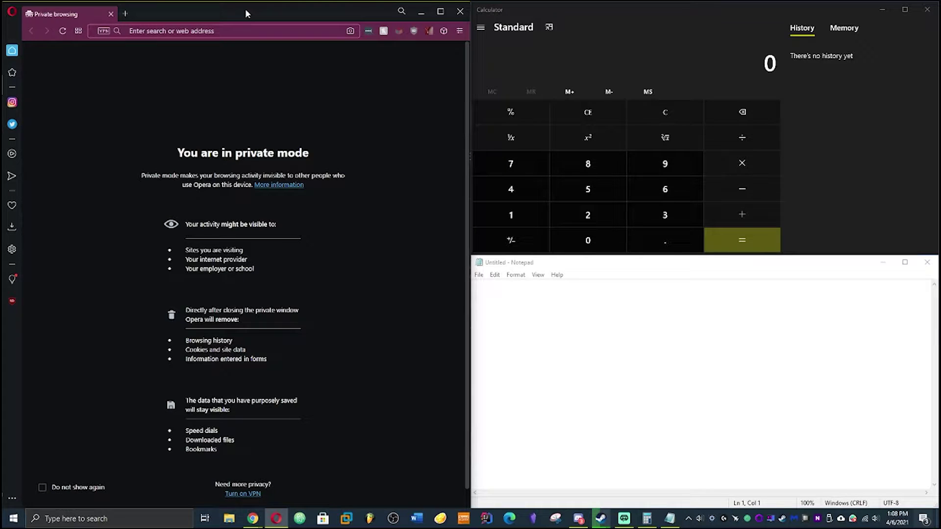
Step: Search 'bincoin price' and title the note 'Bincoin Price Download'
text(bincoin )
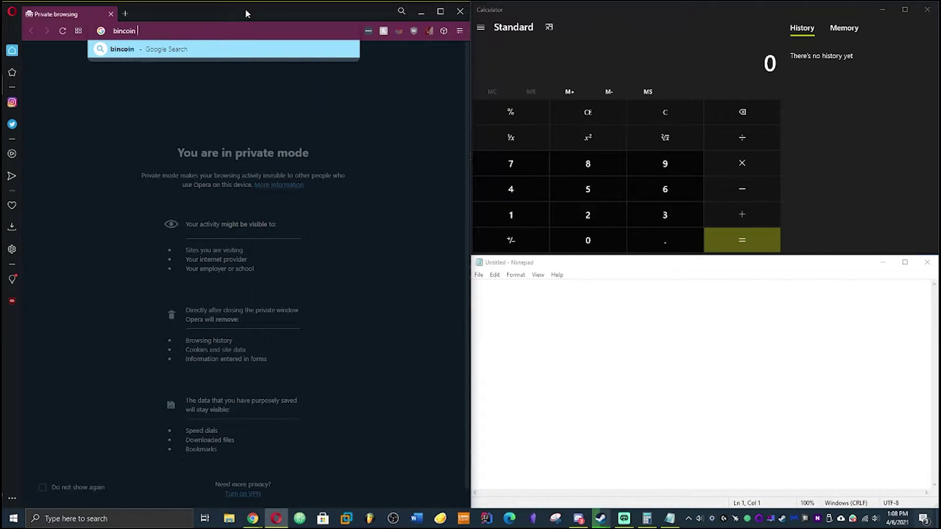
text(price)
key(Return)
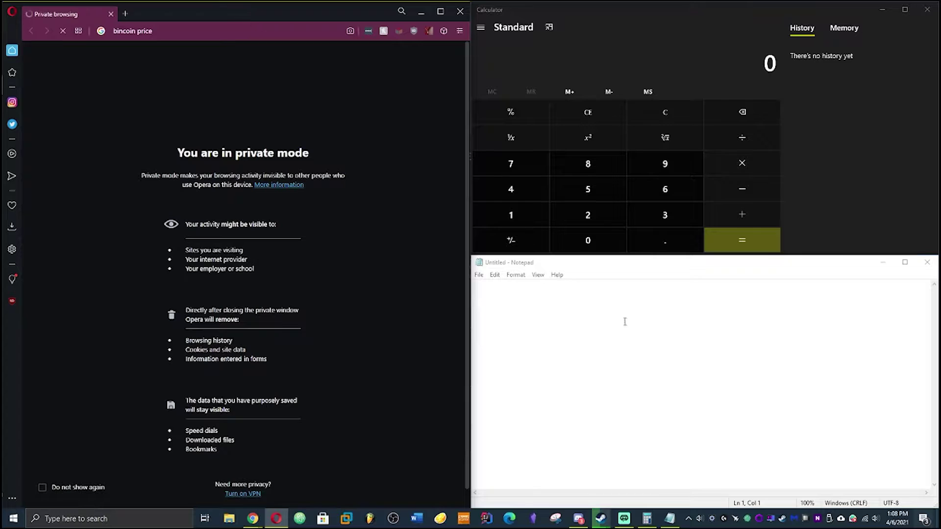
click(589, 286)
text(B)
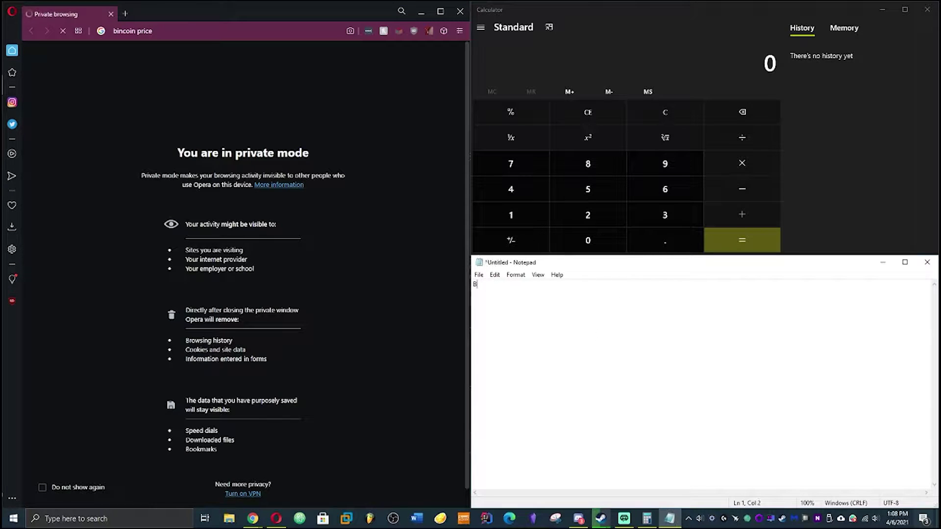
text(incoin Price)
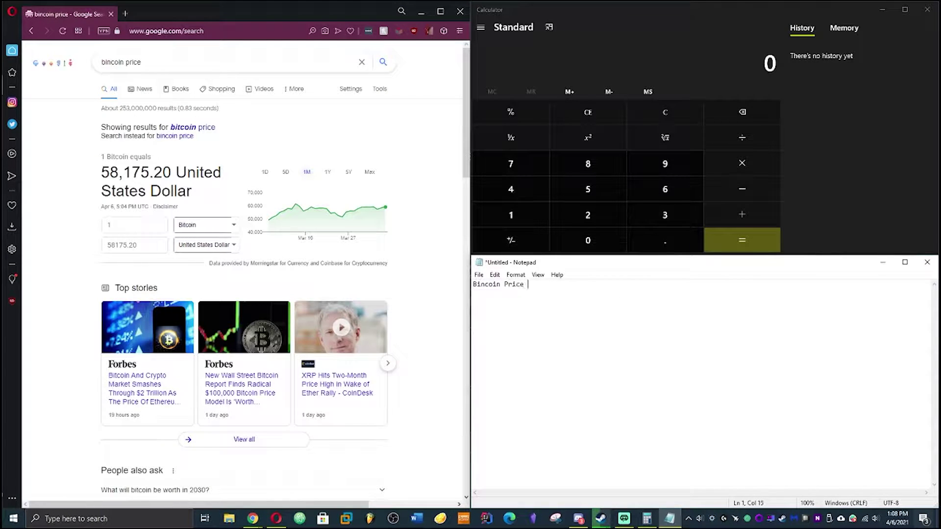
text( Download)
Step: Copy the 58,175.20 price from the result and paste it under the heading
drag(102, 171, 171, 172)
key(ctrl+c)
click(646, 380)
key(Return)
key(Return)
key(ctrl+v)
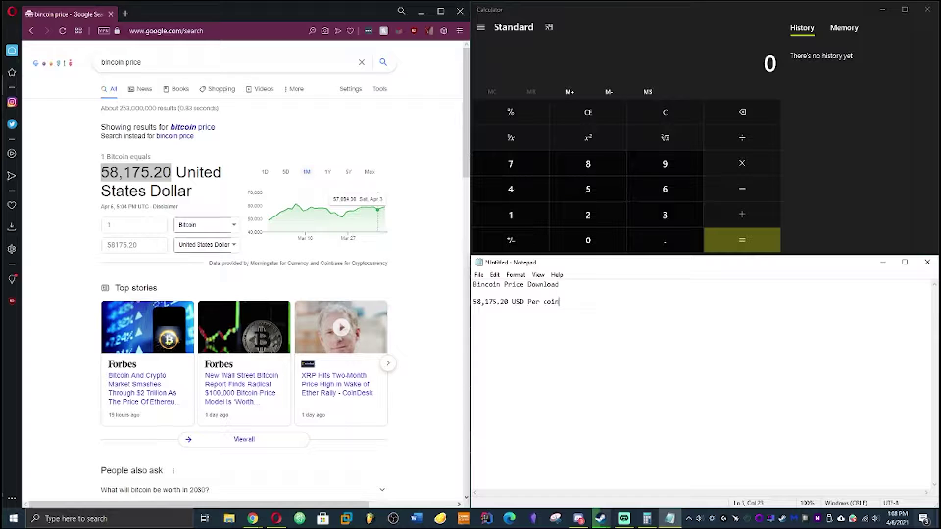
click(122, 62)
Step: Search Google for 'bincoid check mine download price time'
text(bo)
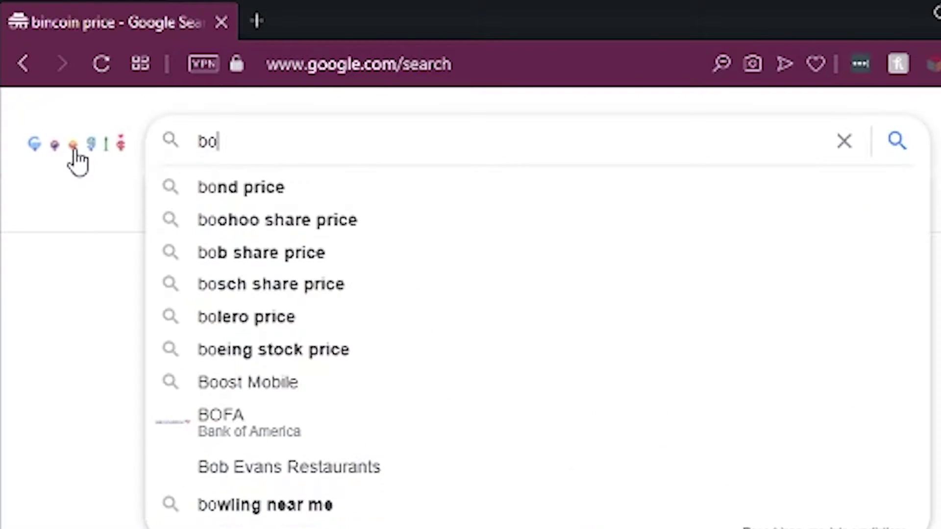
key(BackSpace)
text(ic)
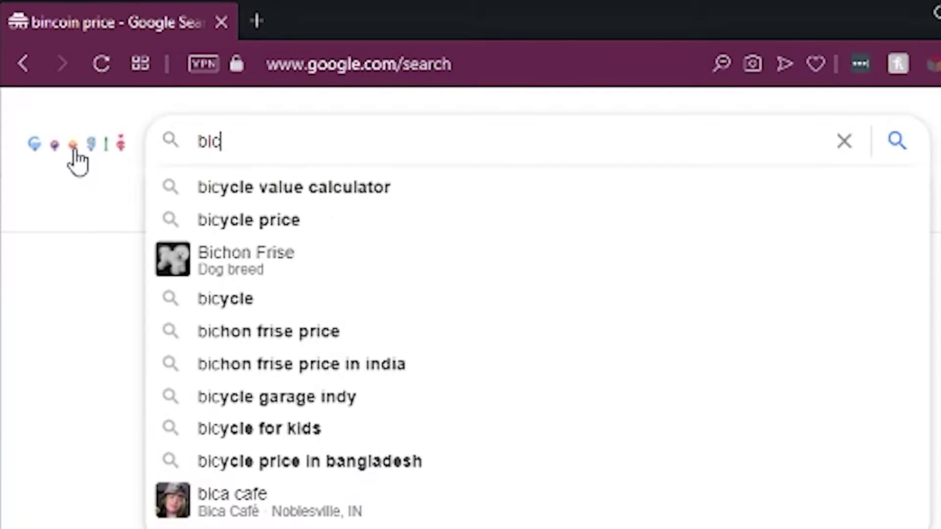
key(BackSpace)
text(ncoid chek)
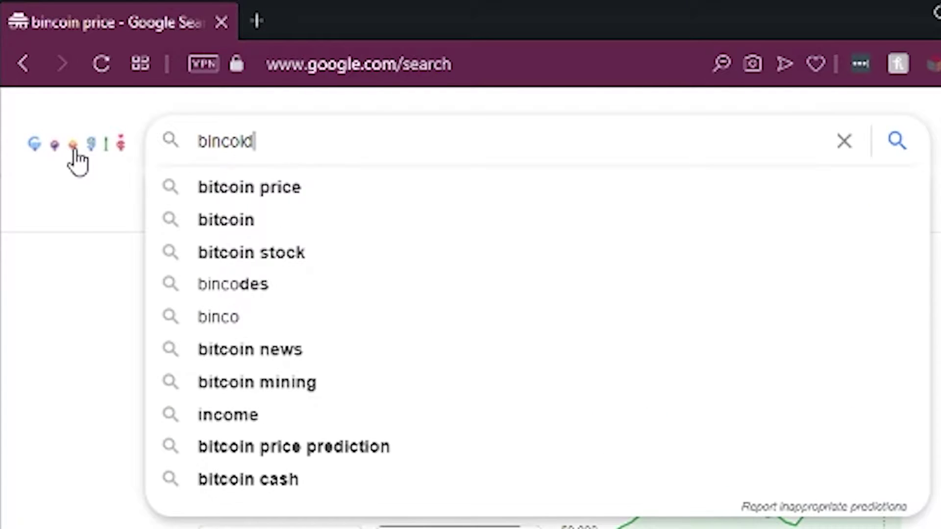
key(BackSpace)
key(BackSpace)
key(BackSpace)
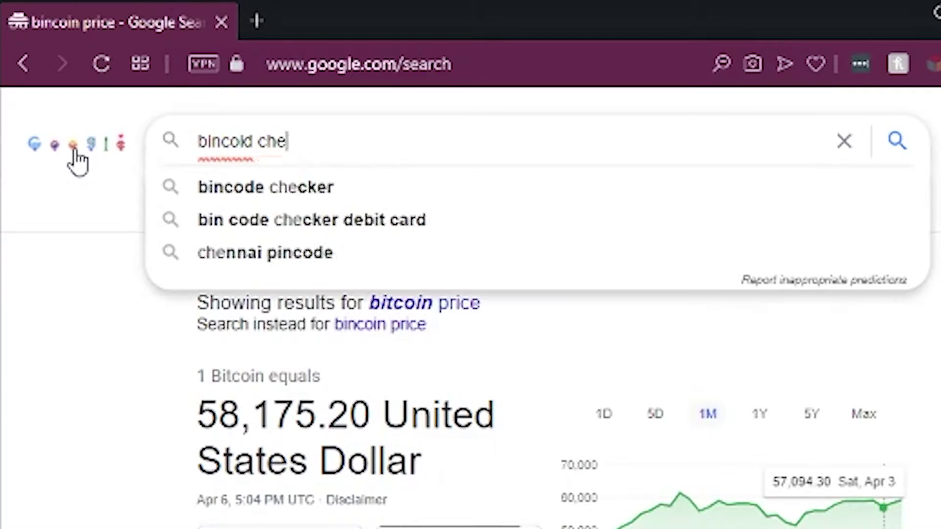
text(heck mine )
text(d)
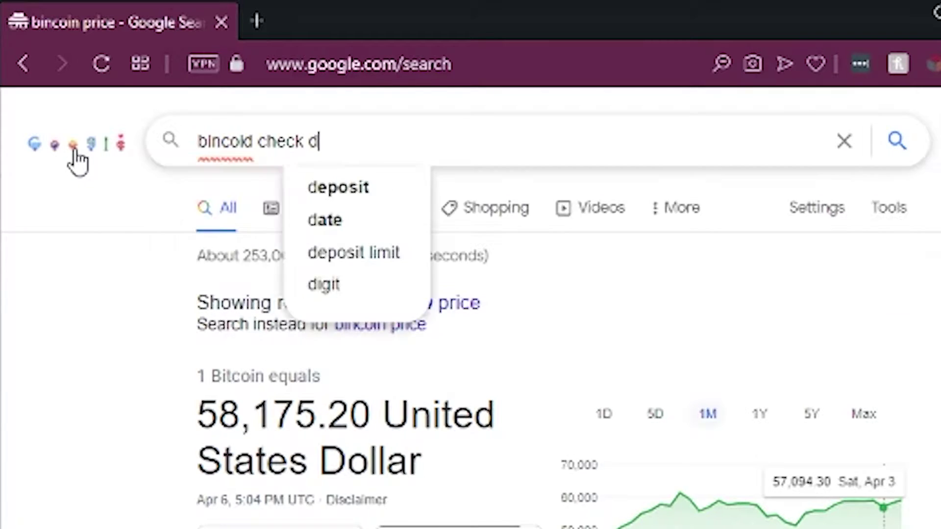
key(BackSpace)
text(mine download price time)
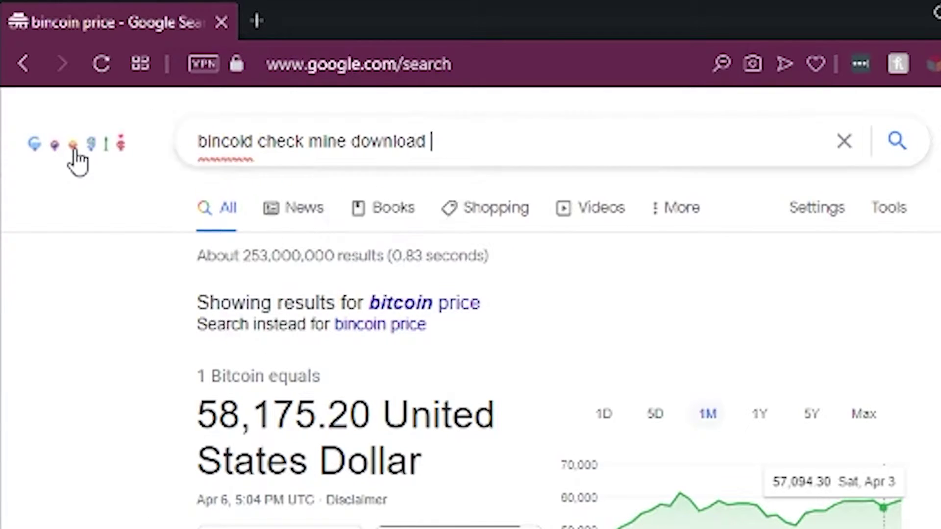
key(Return)
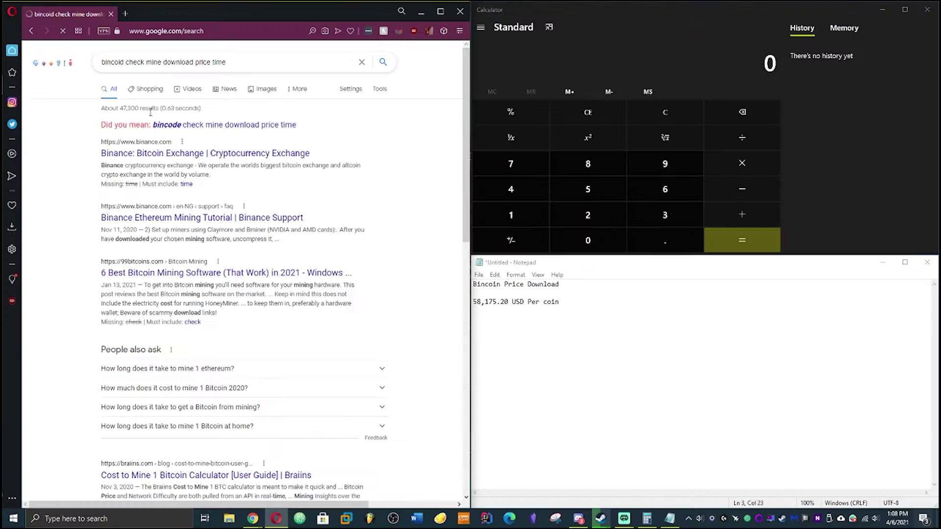
Step: Open the Binance result in a second tab, then open the 6 Best Bitcoin Mining Software article
right_click(394, 362)
click(469, 378)
click(149, 15)
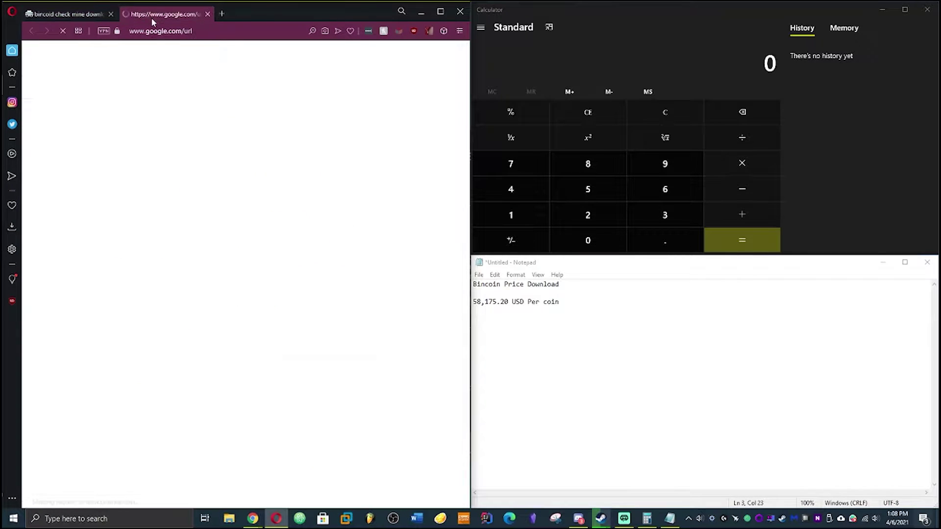
click(75, 15)
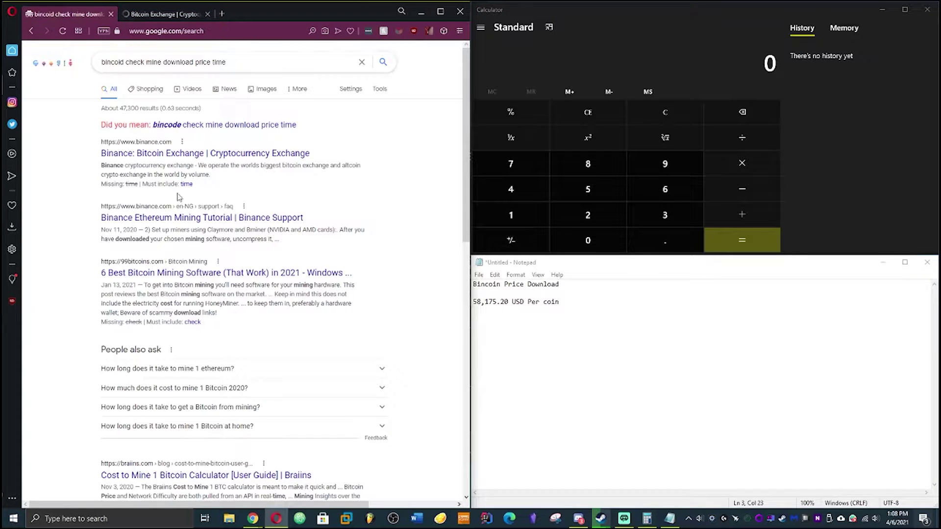
click(178, 276)
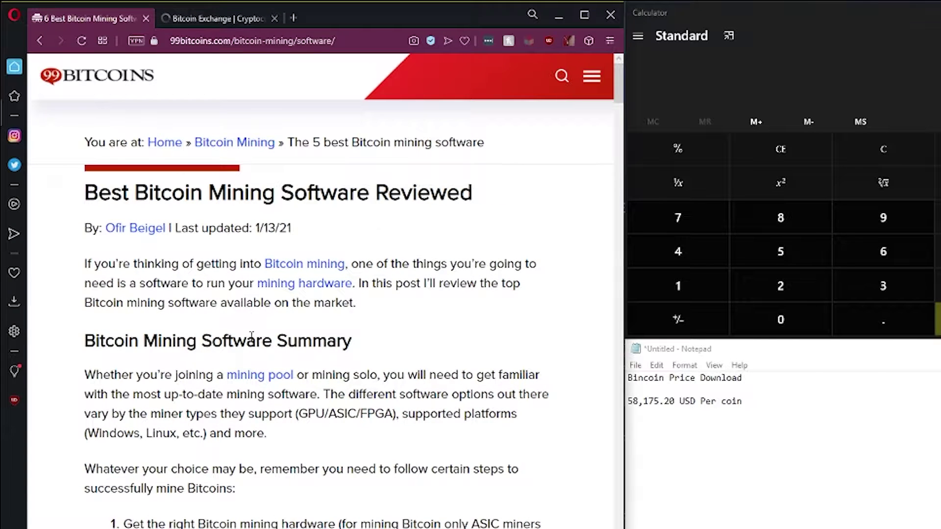
Step: Read the 99bitcoins miner reviews down to BitMinter, then return to the Google results
scroll(299, 338, down, 3)
scroll(300, 338, down, 4)
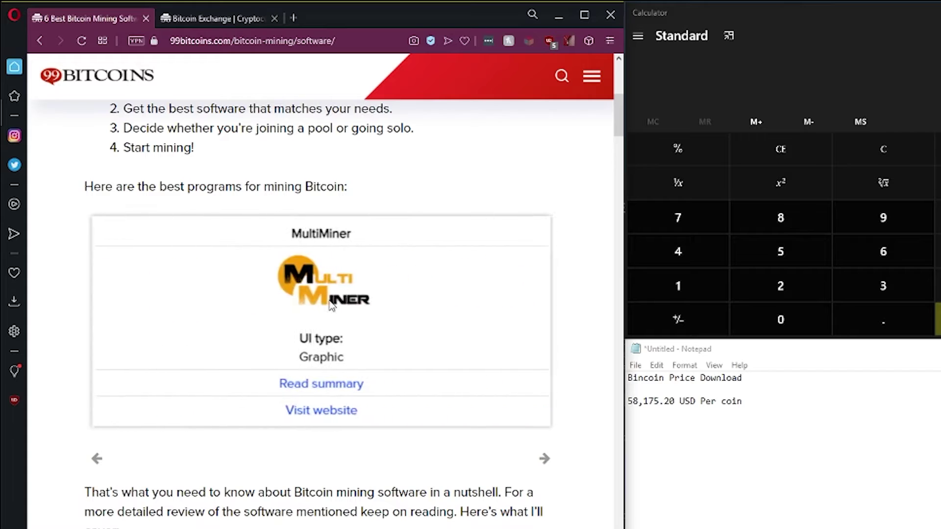
scroll(397, 450, down, 10)
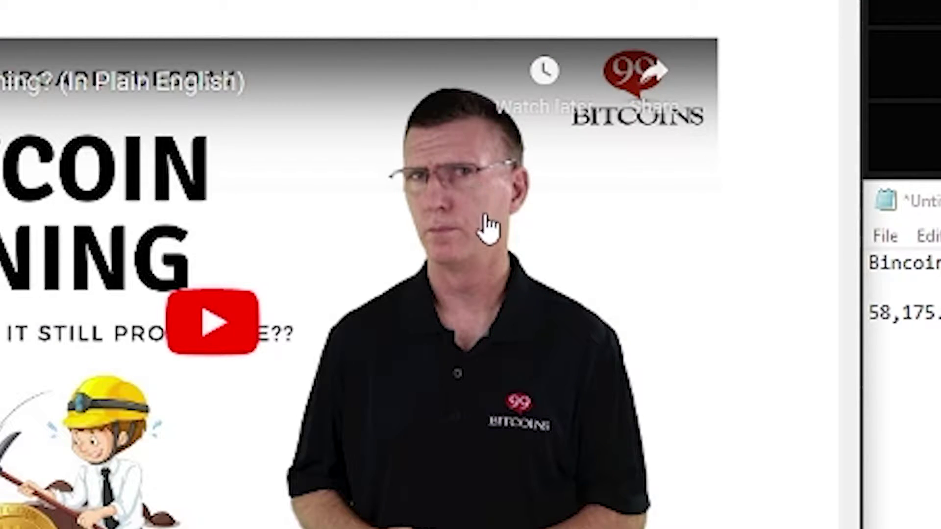
scroll(500, 314, down, 15)
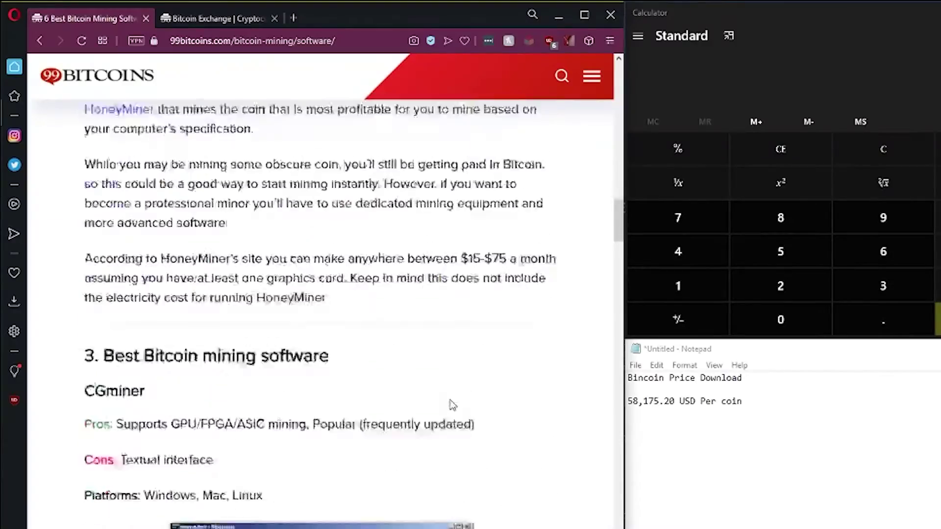
scroll(447, 398, down, 10)
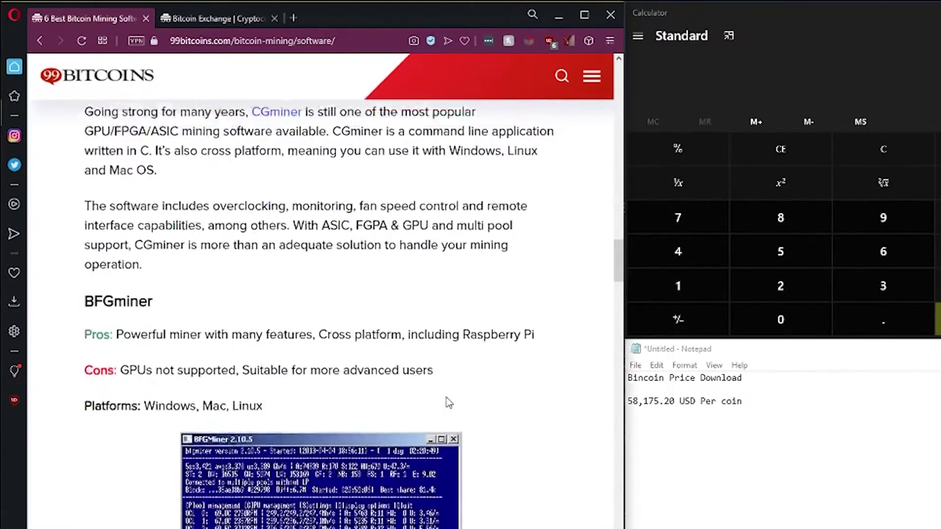
scroll(447, 398, up, 4)
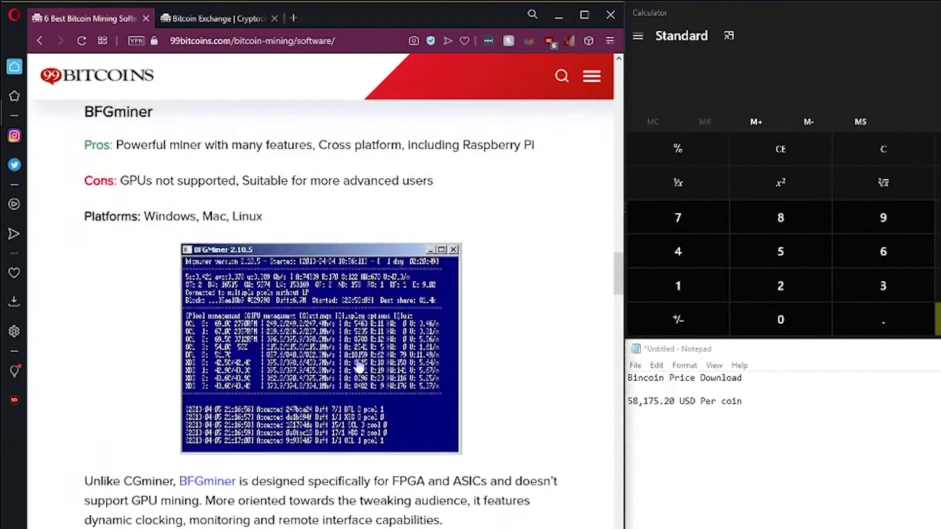
scroll(363, 410, down, 15)
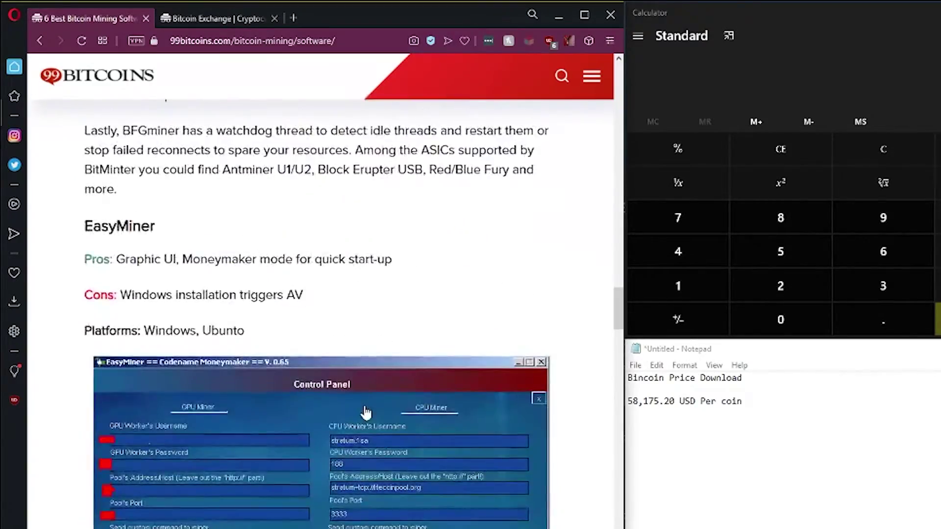
scroll(347, 412, up, 5)
scroll(347, 412, down, 20)
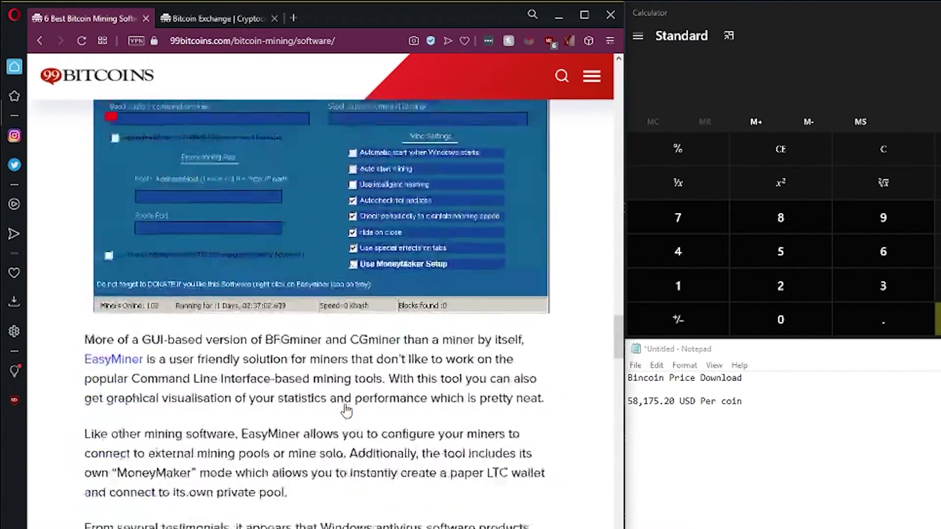
scroll(347, 410, down, 12)
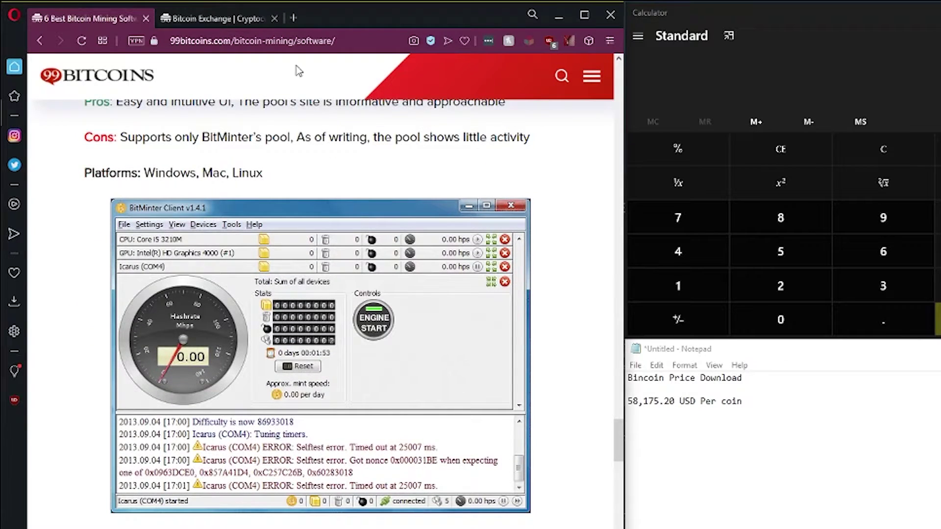
click(39, 41)
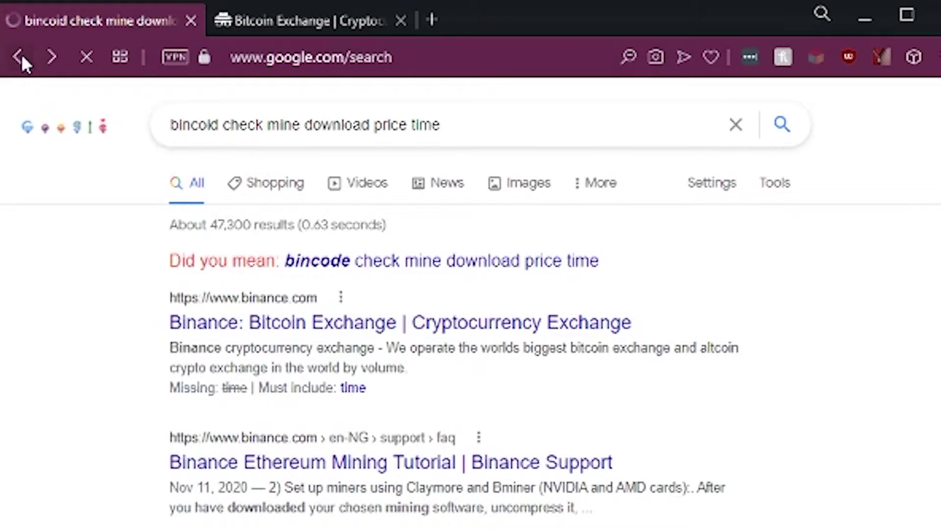
Step: Replace the Google query with 'time to download a bitcoin' and run it
triple_click(525, 119)
text(time )
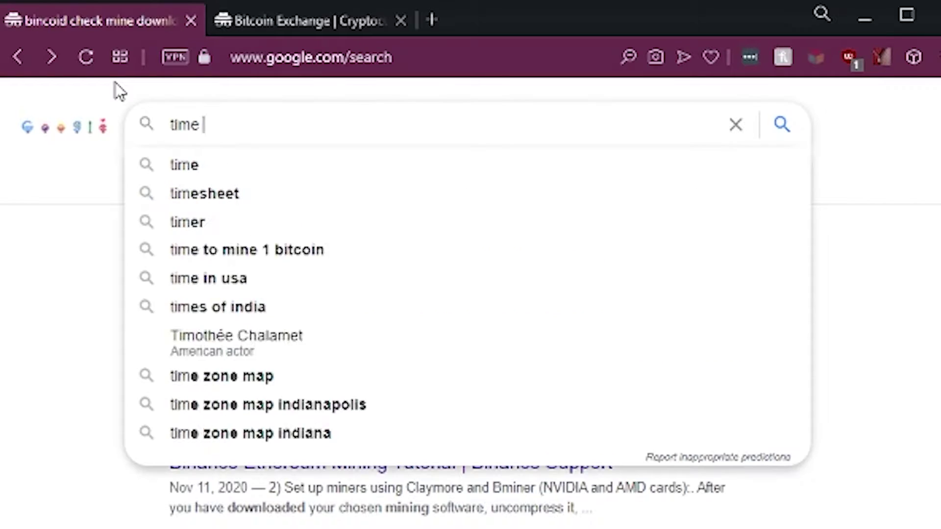
text(to downoa)
key(BackSpace)
key(BackSpace)
text(l)
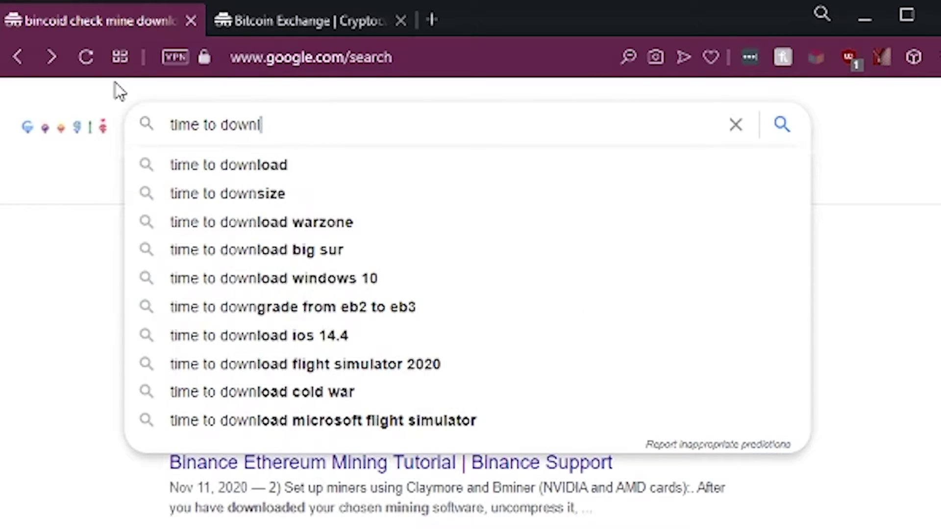
text(oad a bitcoin)
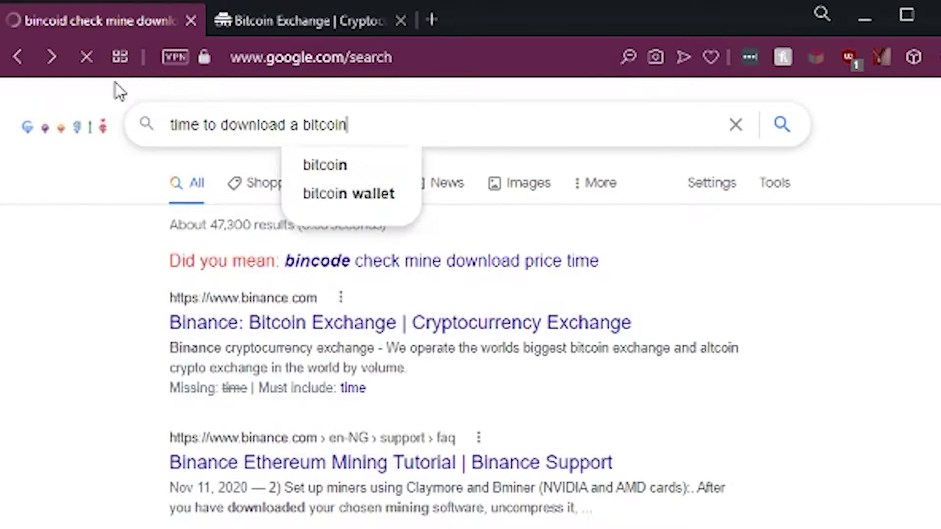
key(Return)
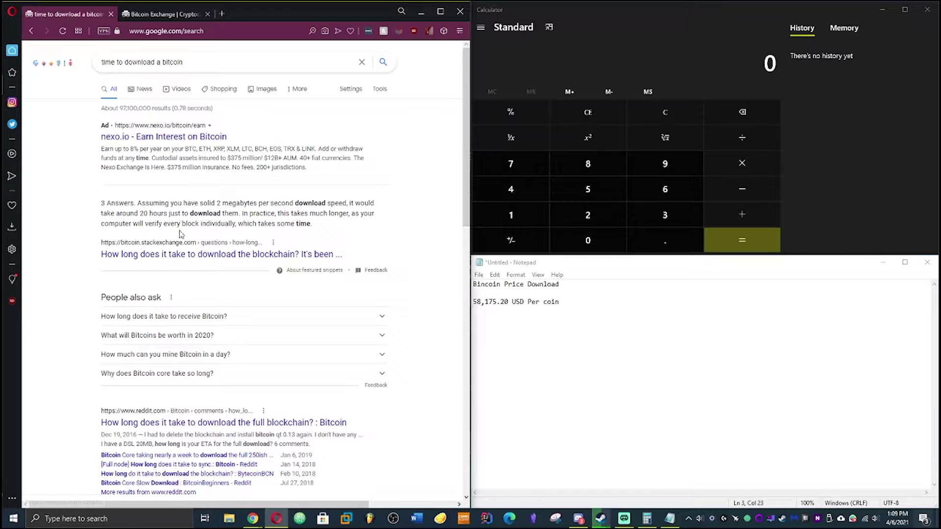
right_click(153, 251)
Step: Open the Stack Exchange answer in a new tab and copy its 144 GB blockchain text
click(169, 255)
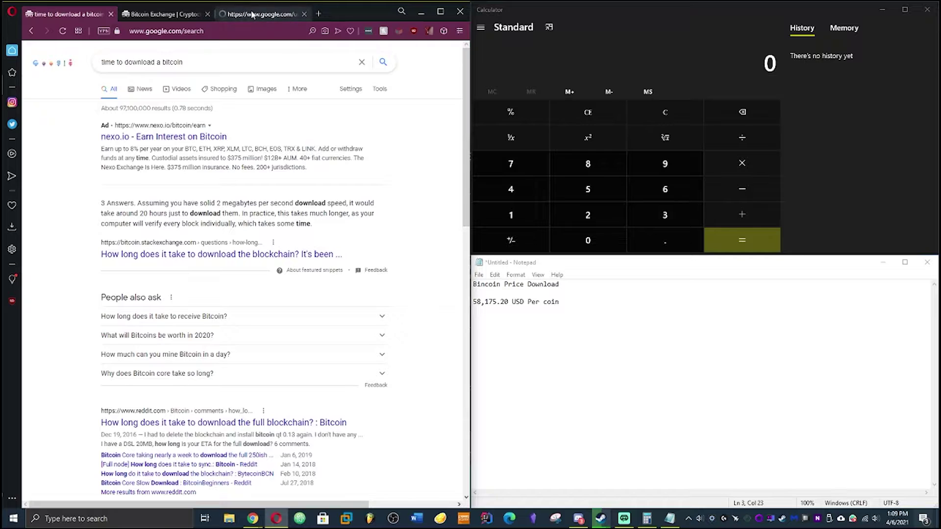
click(251, 15)
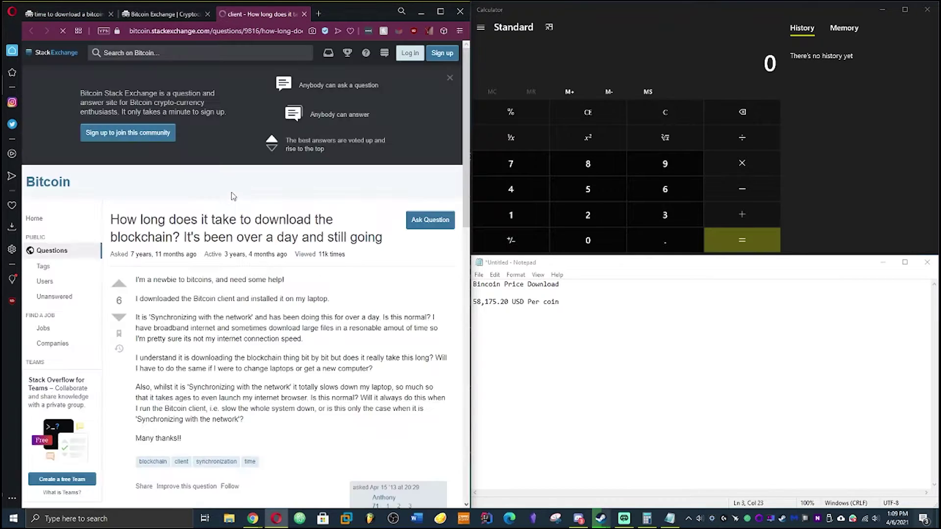
scroll(139, 479, down, 3)
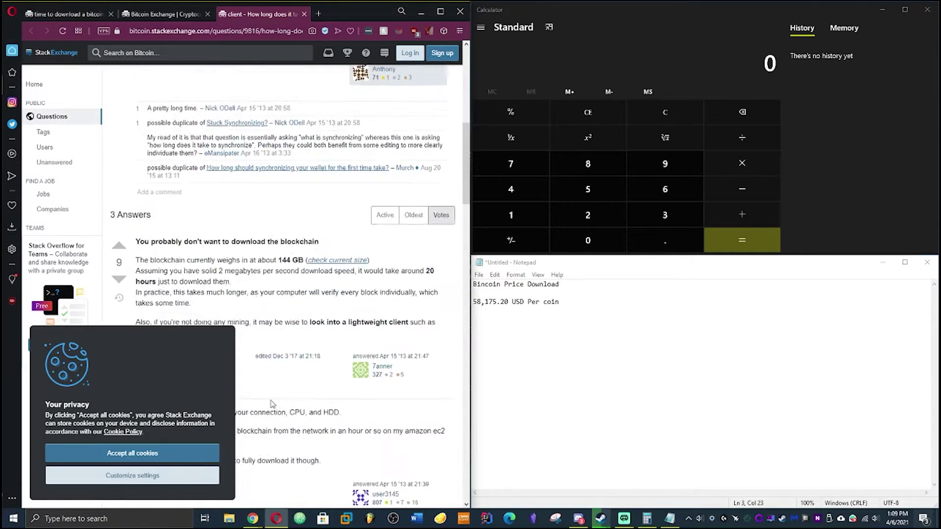
drag(168, 179, 251, 188)
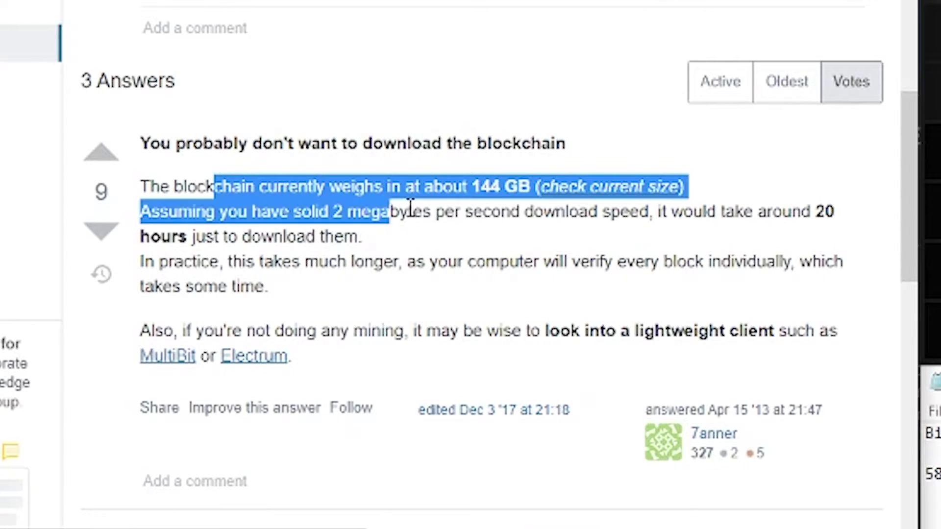
drag(411, 206, 517, 211)
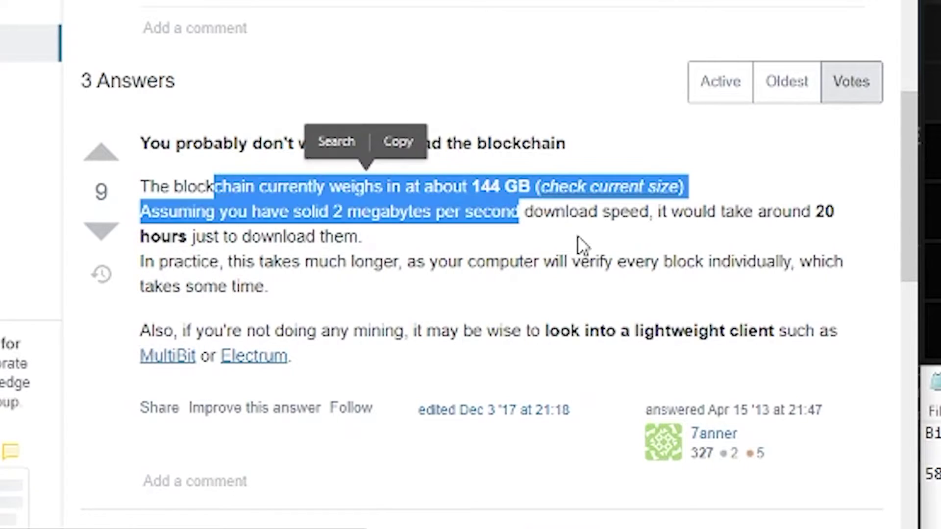
click(428, 127)
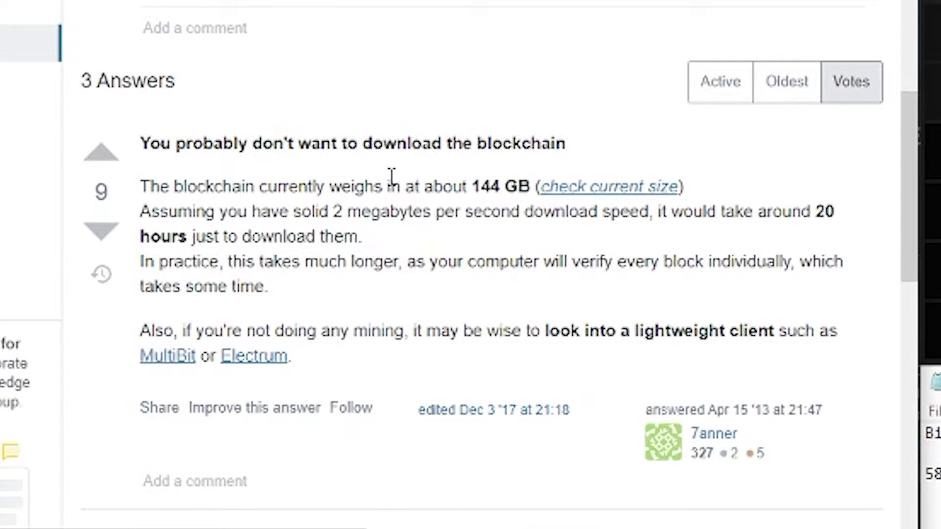
drag(171, 187, 686, 330)
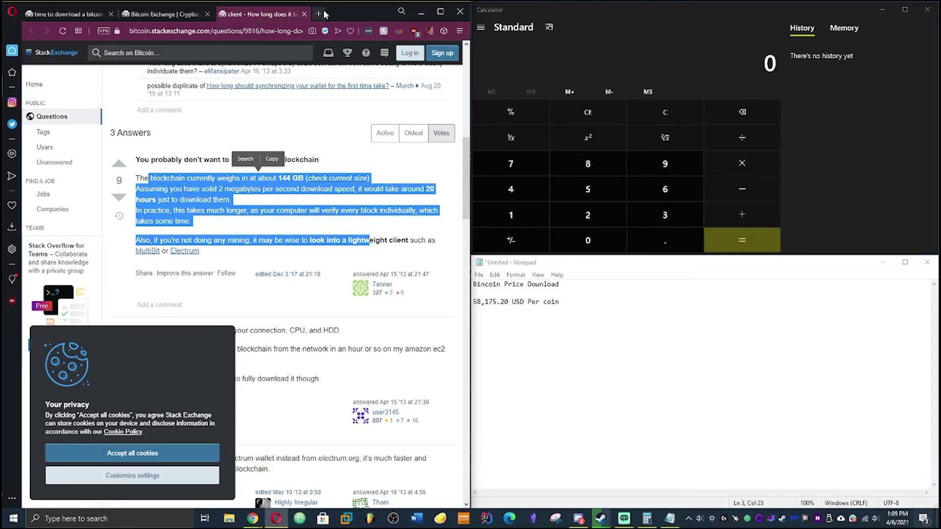
click(326, 12)
Step: Run a speedtest.net test, getting 23 ms ping and 43.38 Mbps download
text(speed)
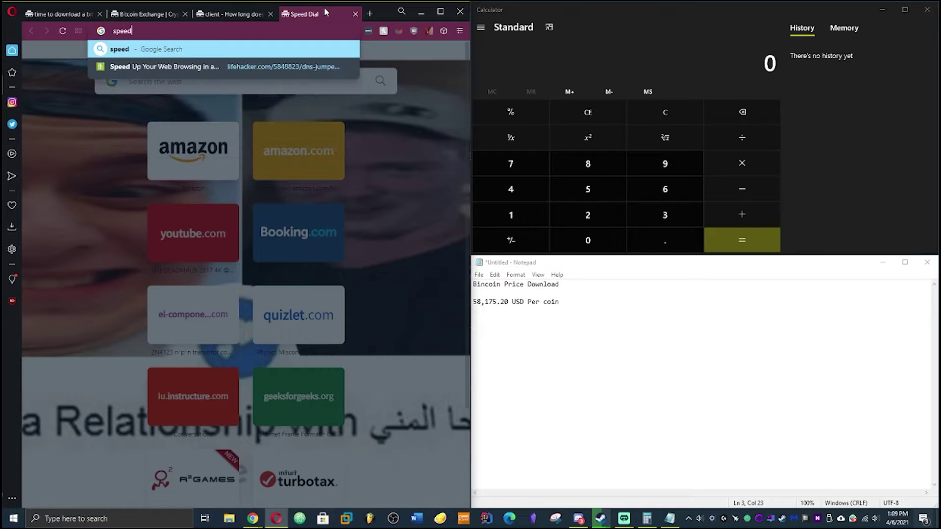
text(test.net)
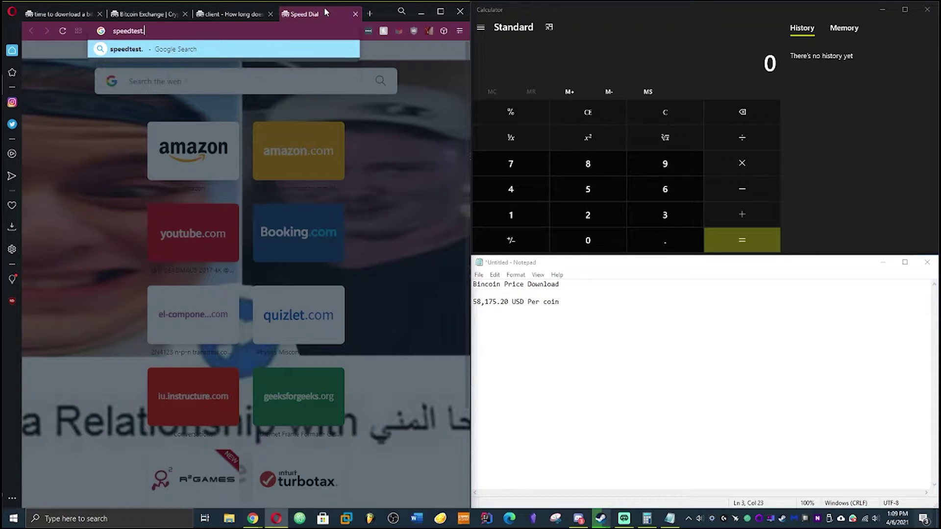
key(Return)
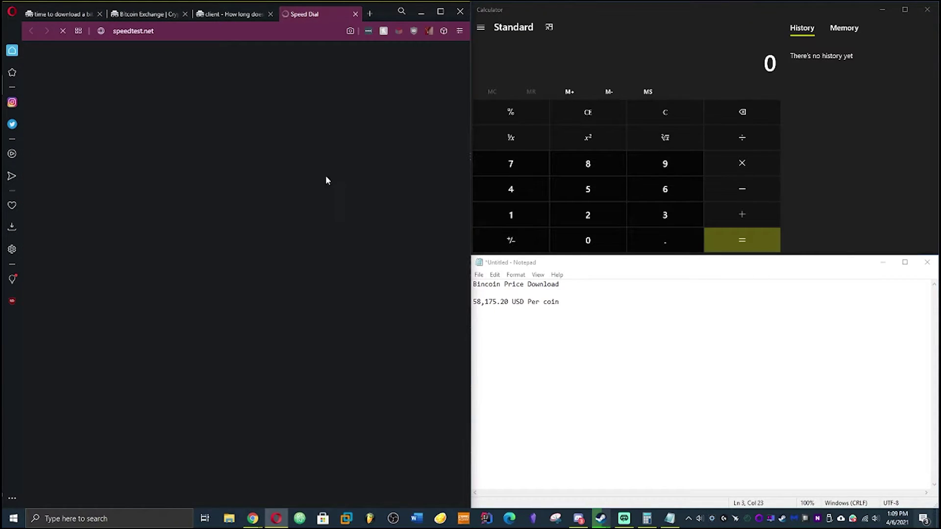
click(581, 309)
text(2)
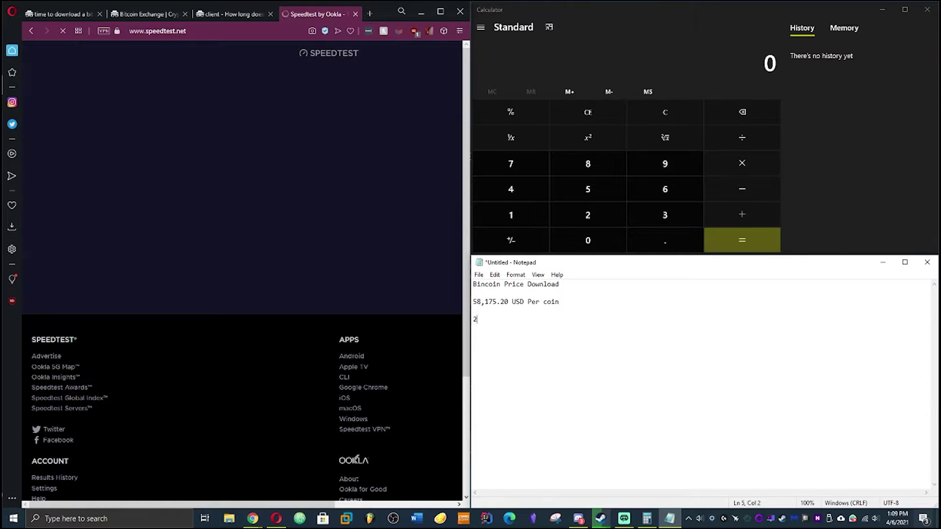
text(50)
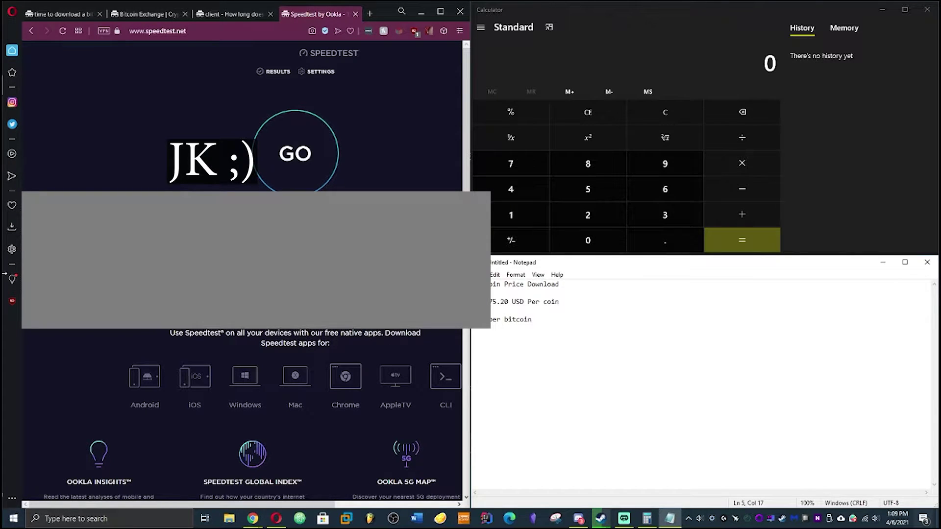
click(295, 153)
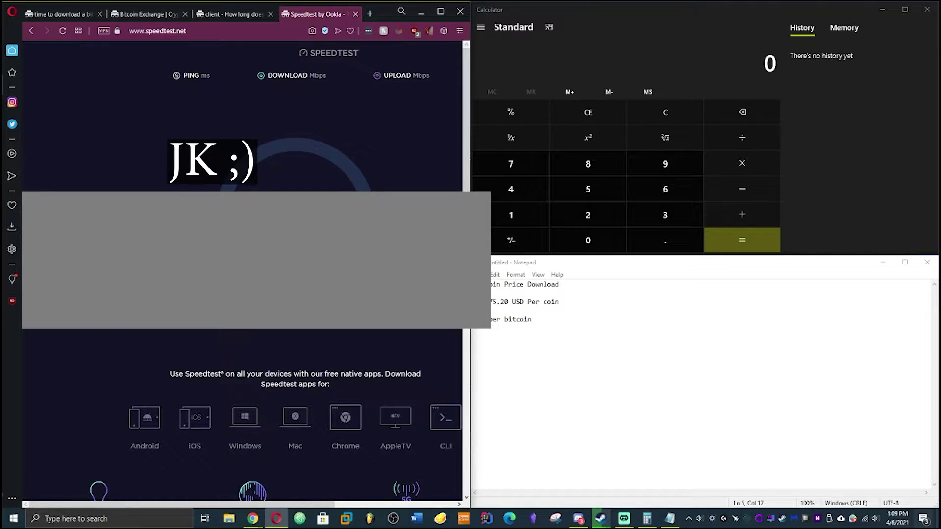
drag(281, 504, 335, 503)
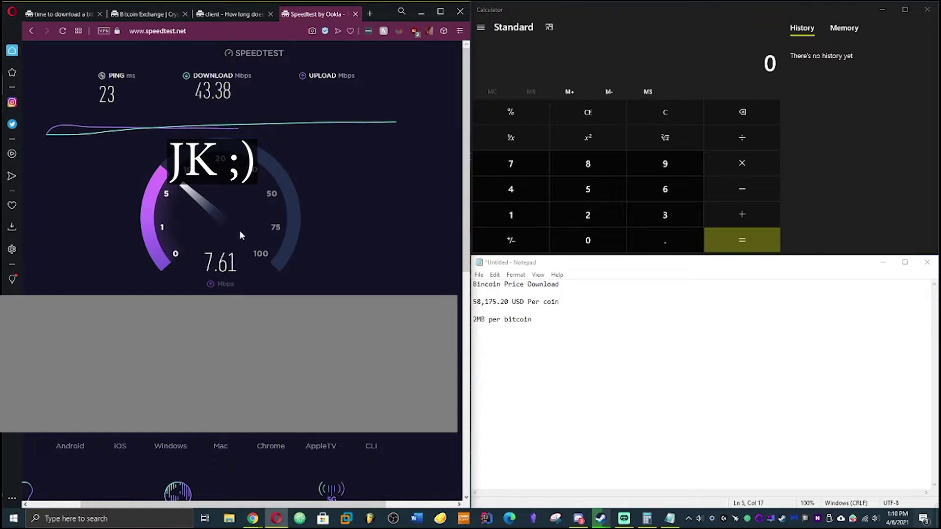
click(578, 324)
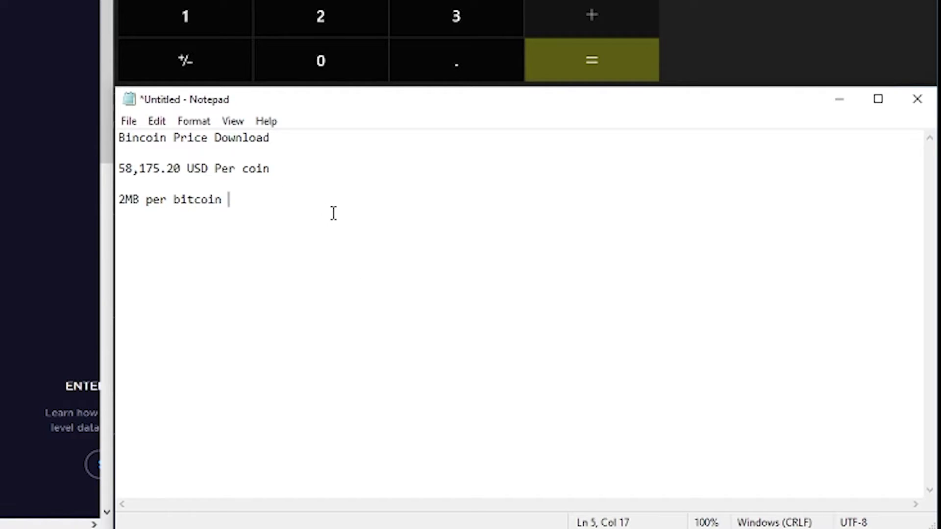
Step: Add a line reading '43.38 Mbps - 5.4225' below '2MB per bitcoin'
key(Return)
text(43.38)
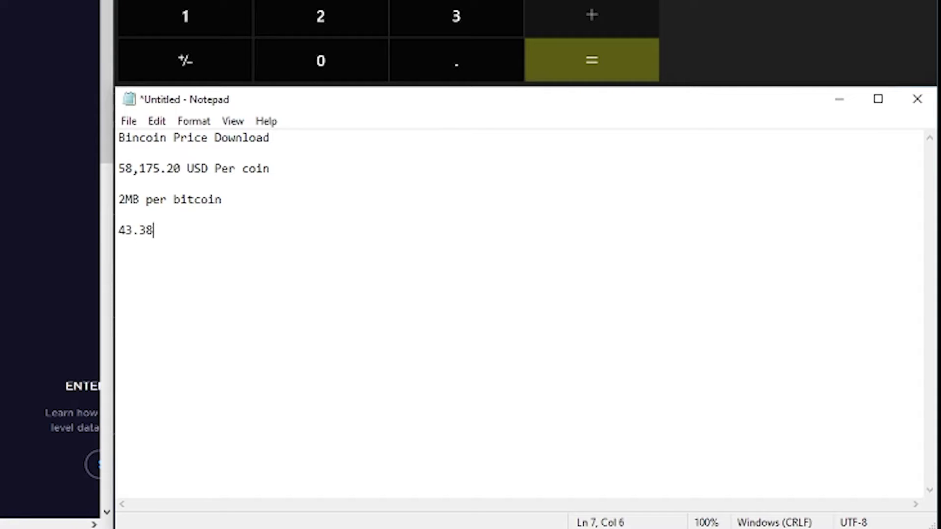
text( Mbps)
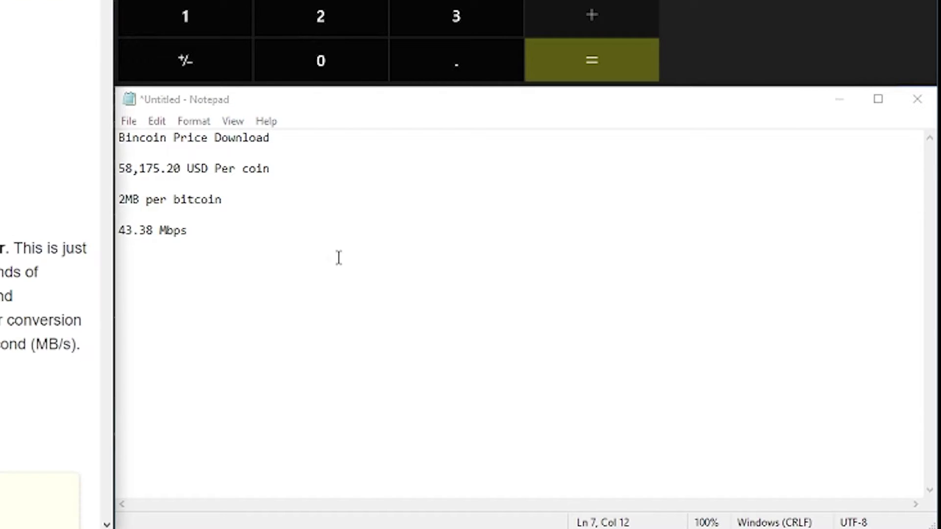
text( - 5.)
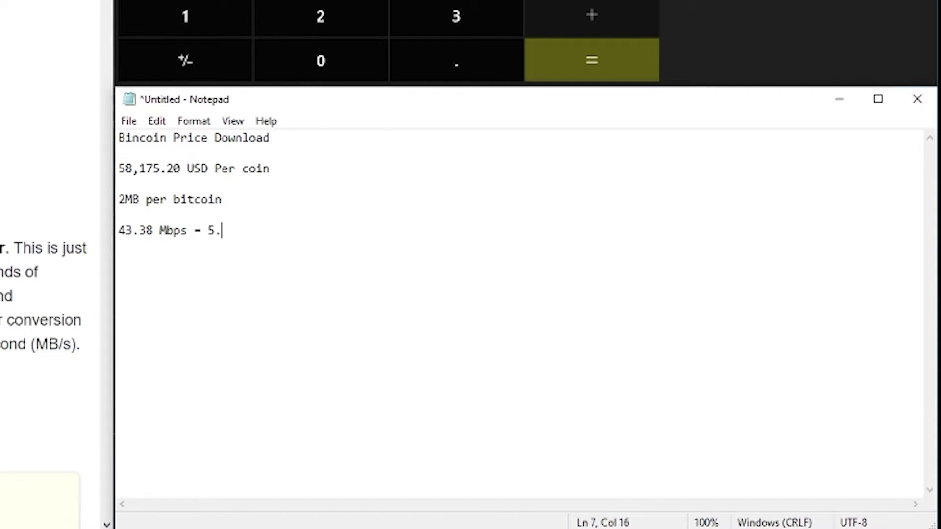
text(4225 MB/s)
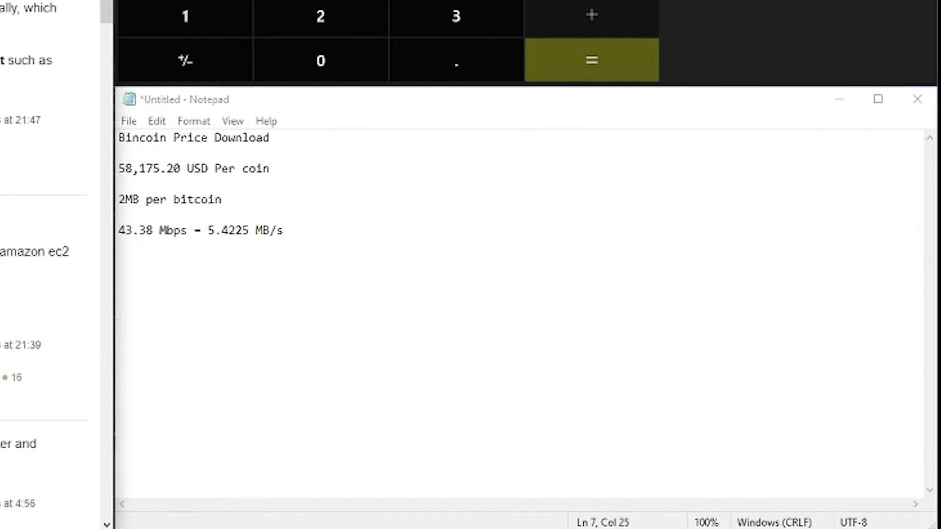
Step: Overwrite the '2MB per bitcoin' line with 'Bitcoin - 144 GB -'
drag(221, 200, 118, 200)
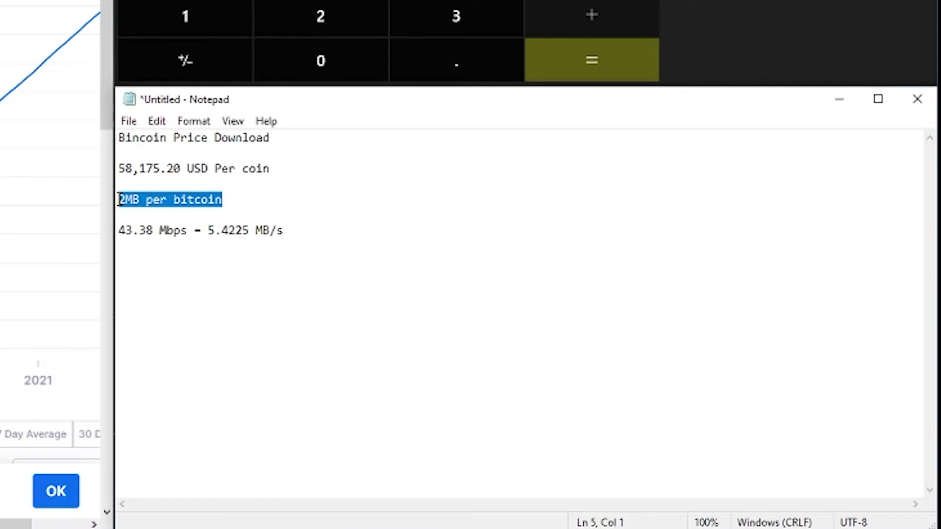
text(Bit)
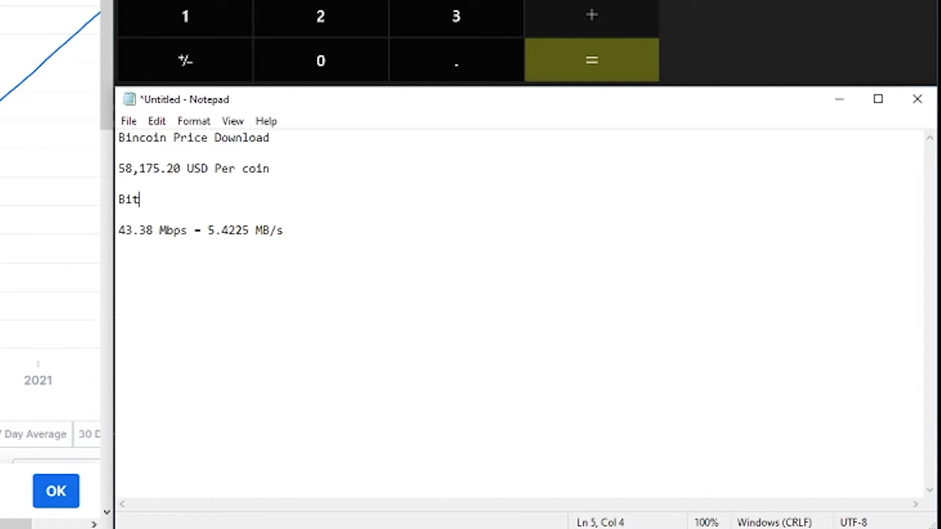
text(coin - )
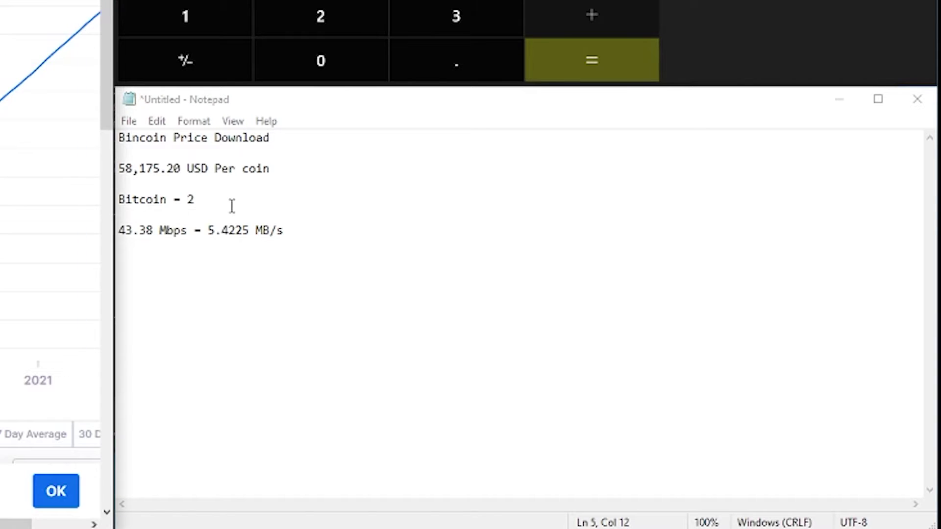
text(2)
click(208, 200)
key(BackSpace)
text(1)
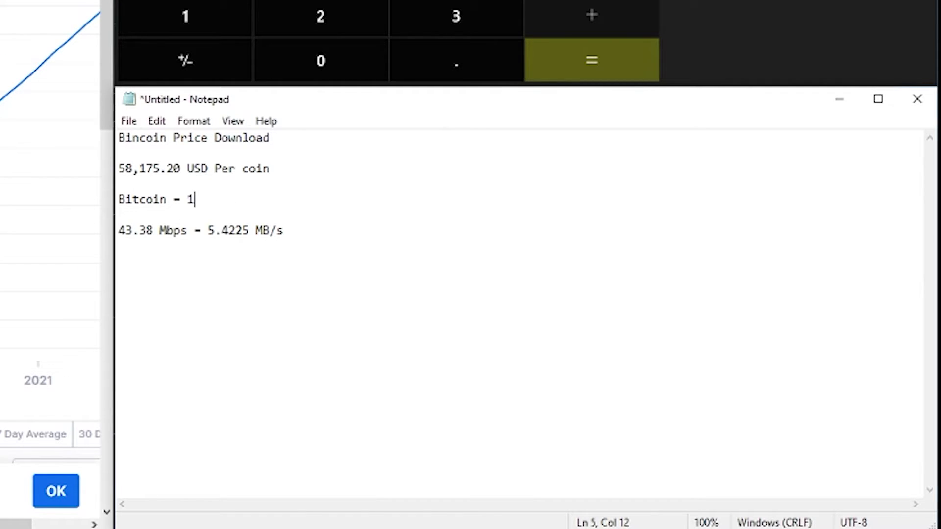
text(44 GB -)
key(alt+Tab)
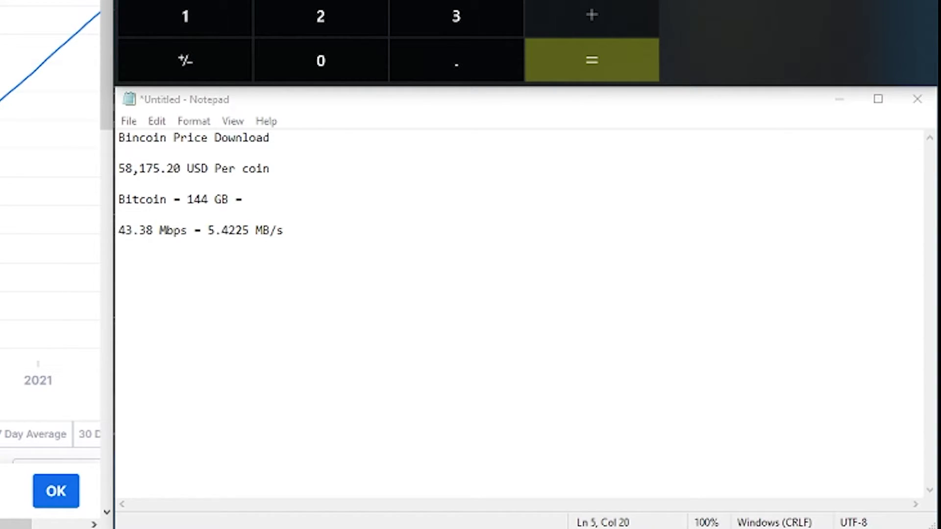
Step: Append the Calculator-converted 147,456 MB to the Bitcoin line
click(308, 215)
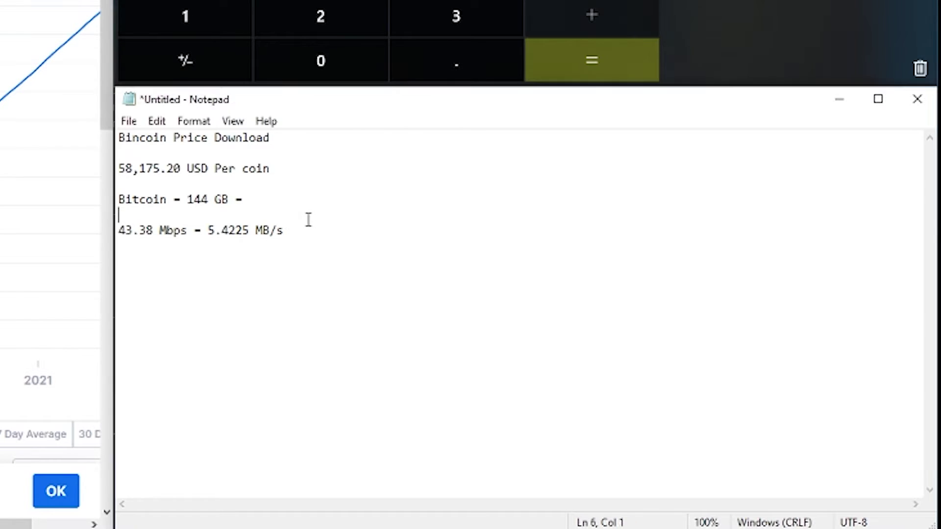
click(306, 201)
text(147,)
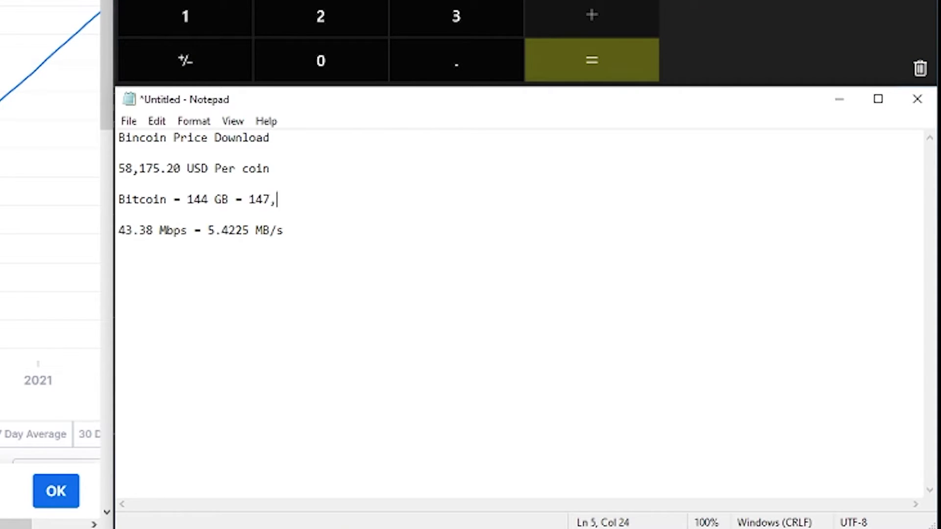
text(465)
key(BackSpace)
key(BackSpace)
text(56)
key(alt+Tab)
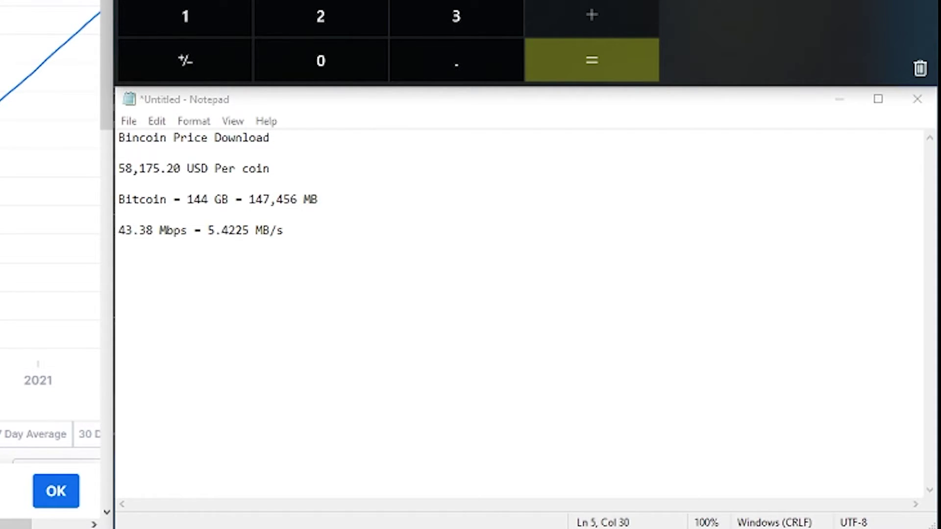
click(292, 288)
Step: Add a '- 27,193.4 Seconds -' line and divide the figure by 24 twice in Calculator
key(Return)
key(Return)
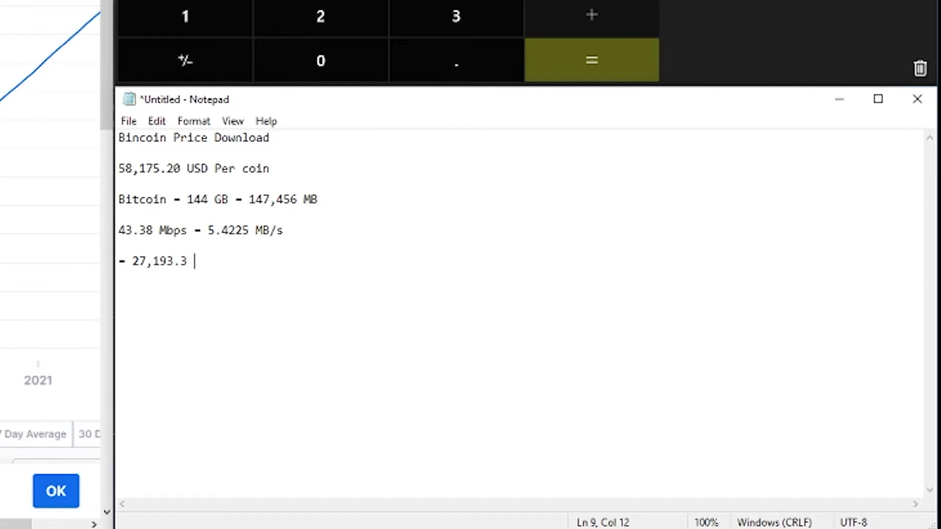
text(- 27,193.4 Second -)
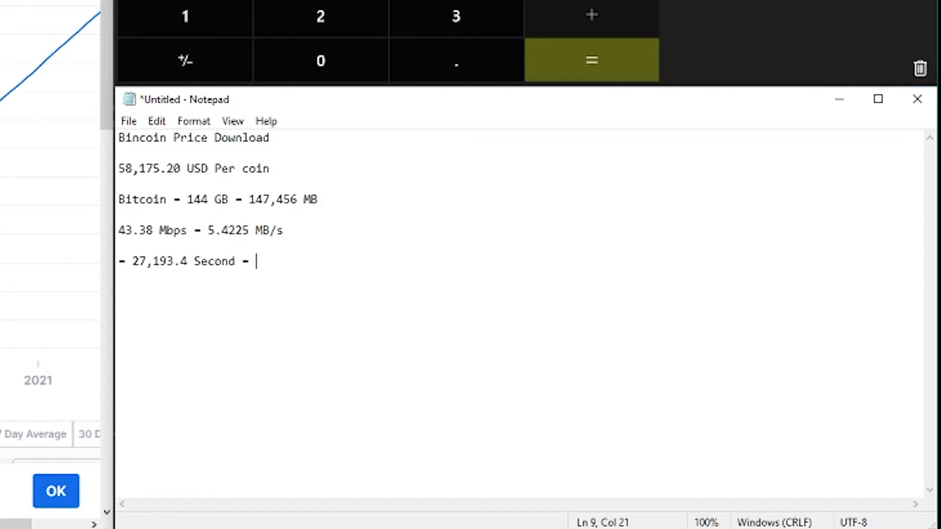
key(BackSpace)
key(BackSpace)
key(BackSpace)
text(s -)
key(alt+Tab)
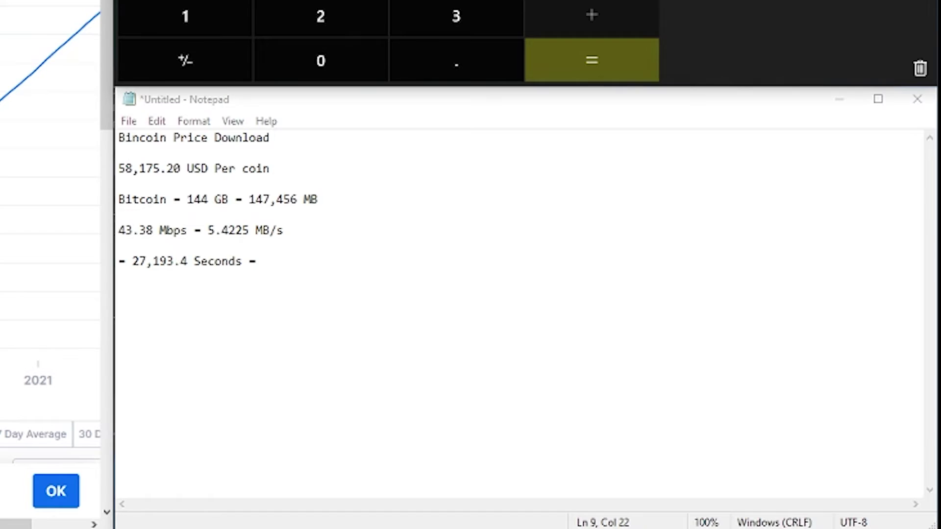
key(2)
key(Return)
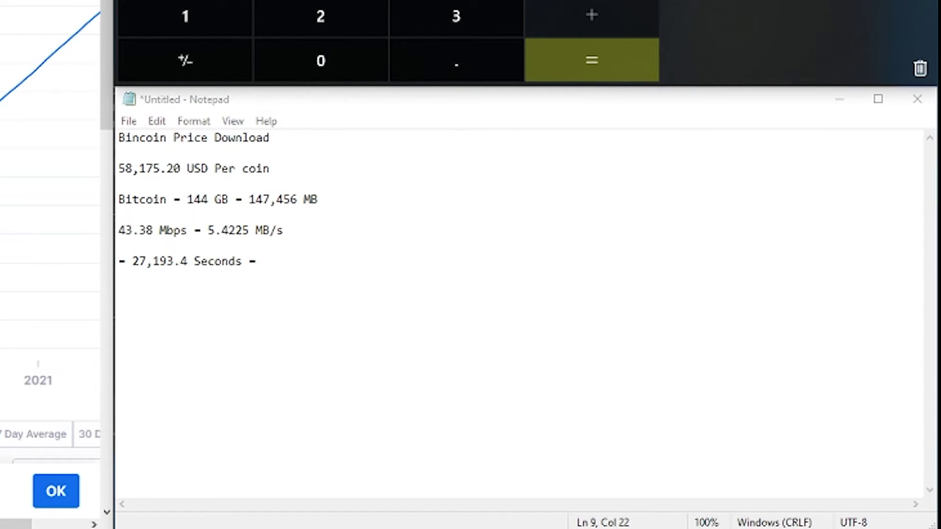
key(2)
Step: Append '47.21 Days for a bitcoin' to the seconds line
click(348, 216)
click(335, 261)
text(47.)
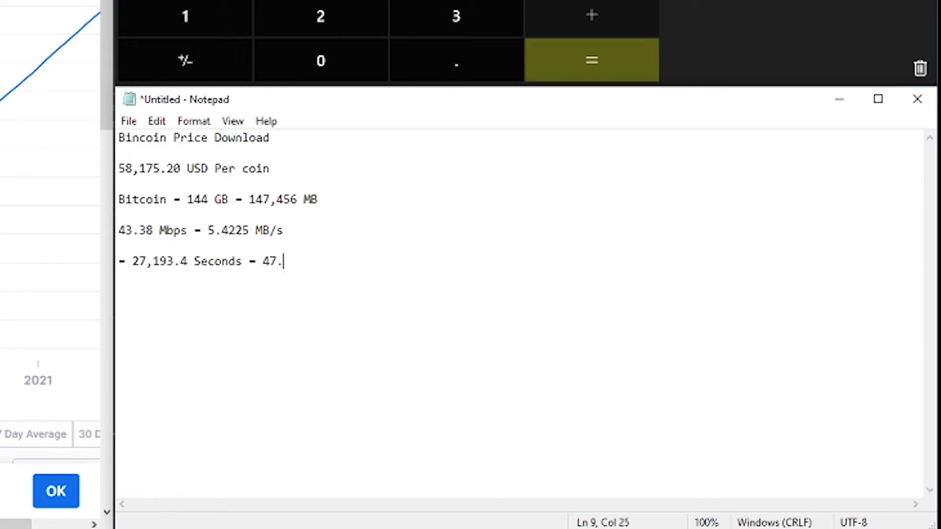
text(21 Days for a bitcoin)
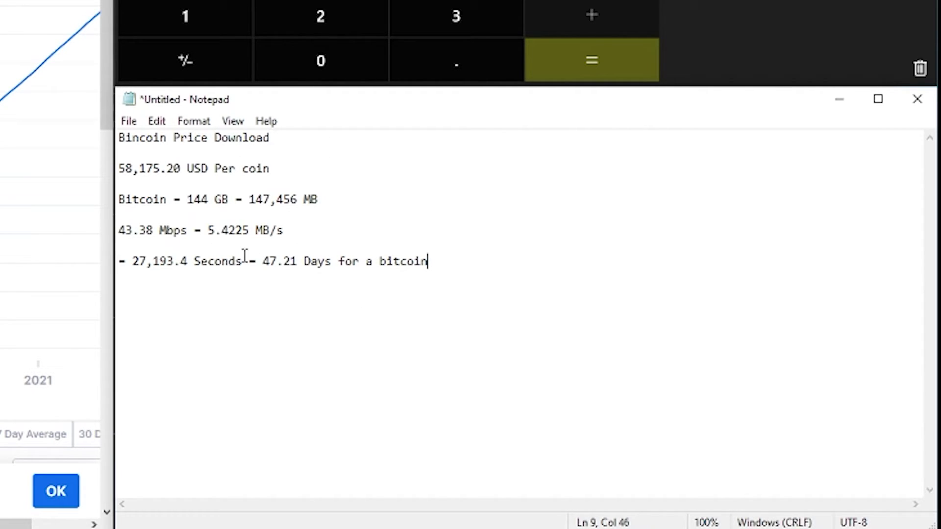
drag(208, 240, 311, 235)
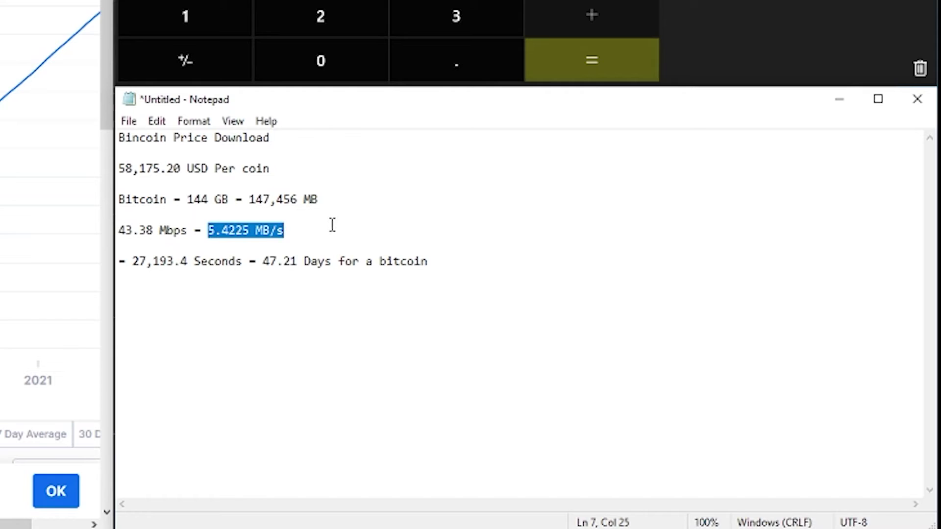
click(327, 230)
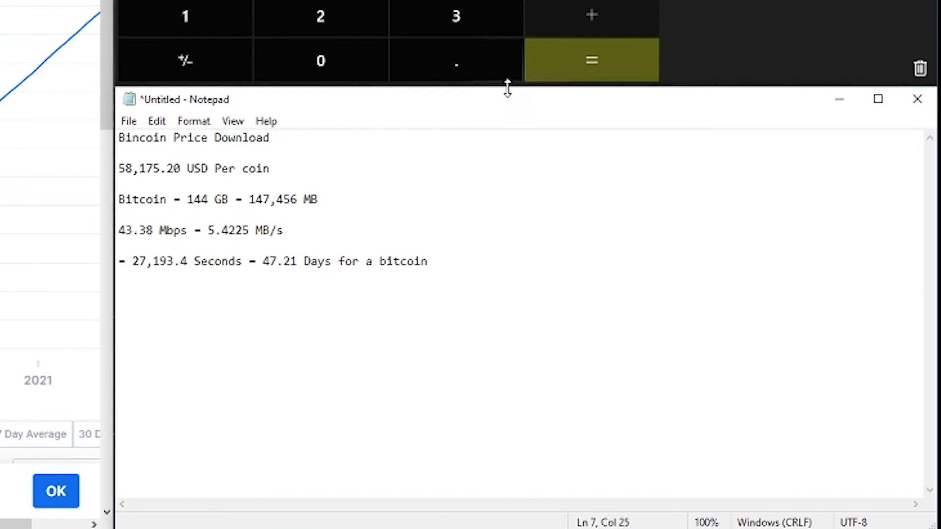
click(443, 260)
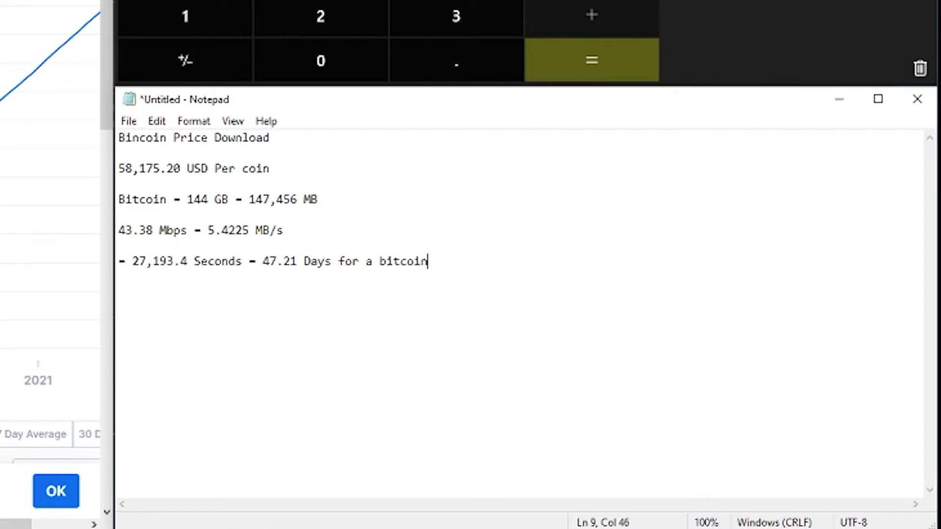
key(alt+Tab)
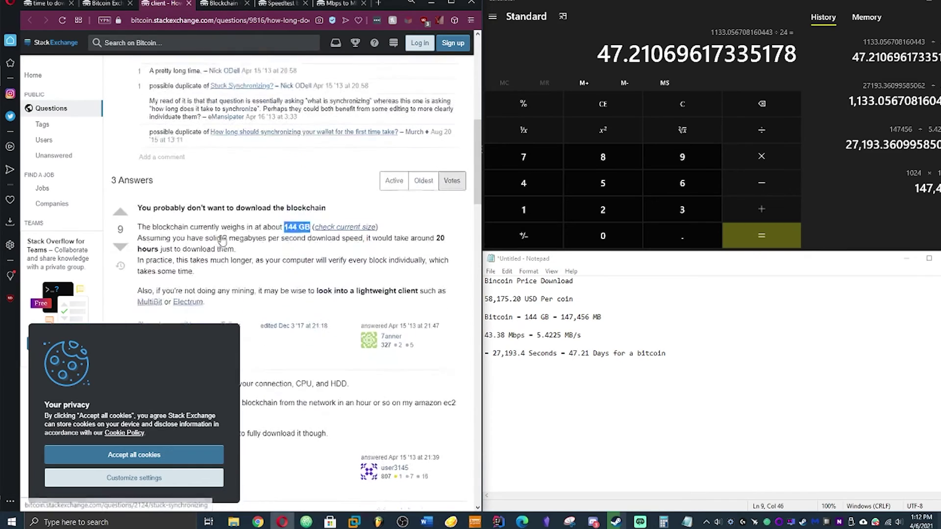
Step: Scroll down to the end of the note below the 47.21-day line
scroll(49, 264, down, 4)
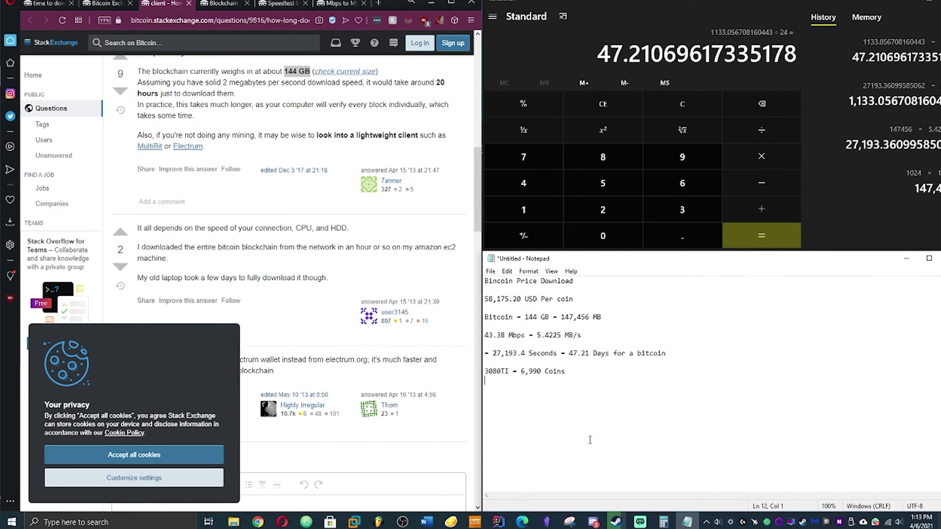
Step: Zoom the Stack Exchange page to 250% and scroll to the 'You probably don't want to download the blockchain' answer
click(267, 98)
scroll(274, 101, up, 6)
scroll(277, 113, up, 2)
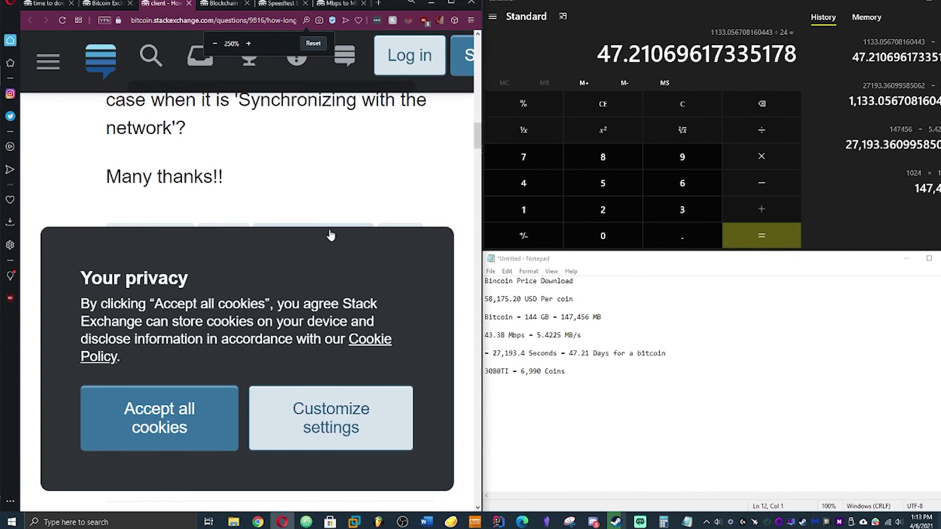
scroll(248, 147, down, 3)
scroll(242, 136, down, 5)
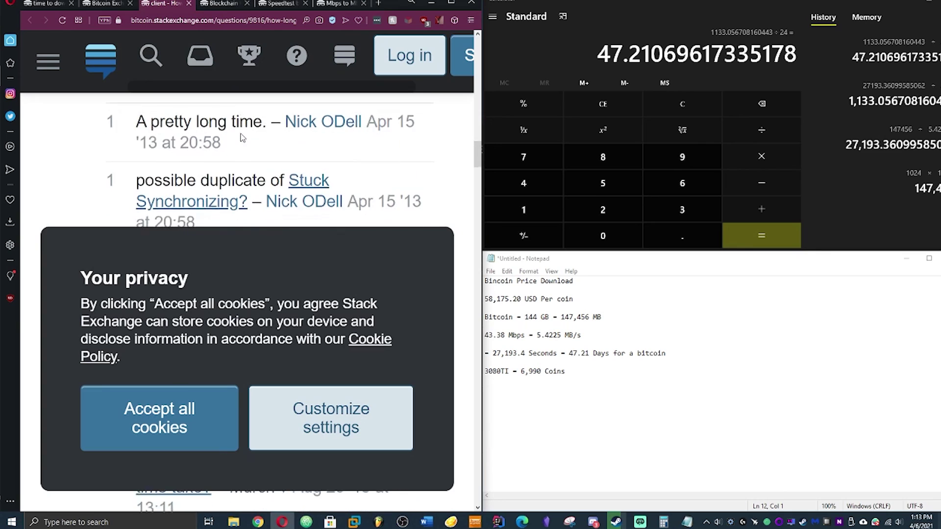
scroll(245, 188, down, 2)
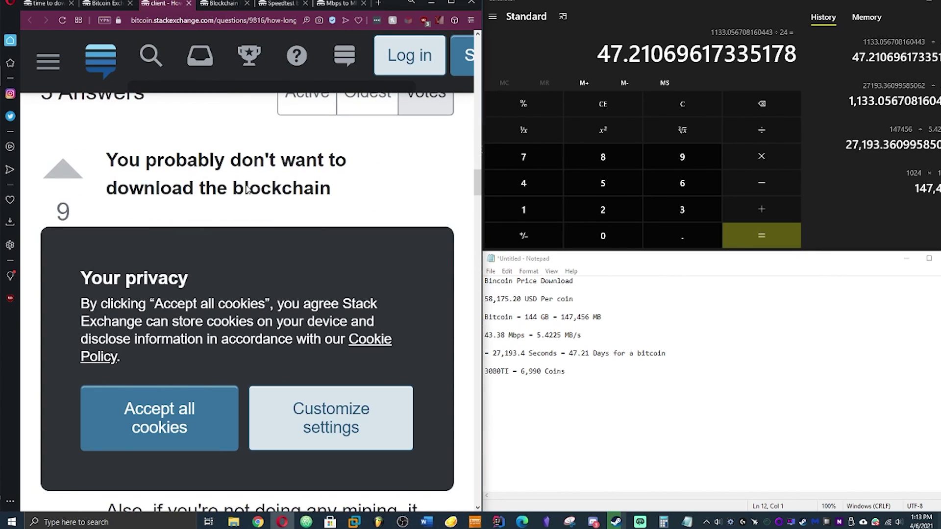